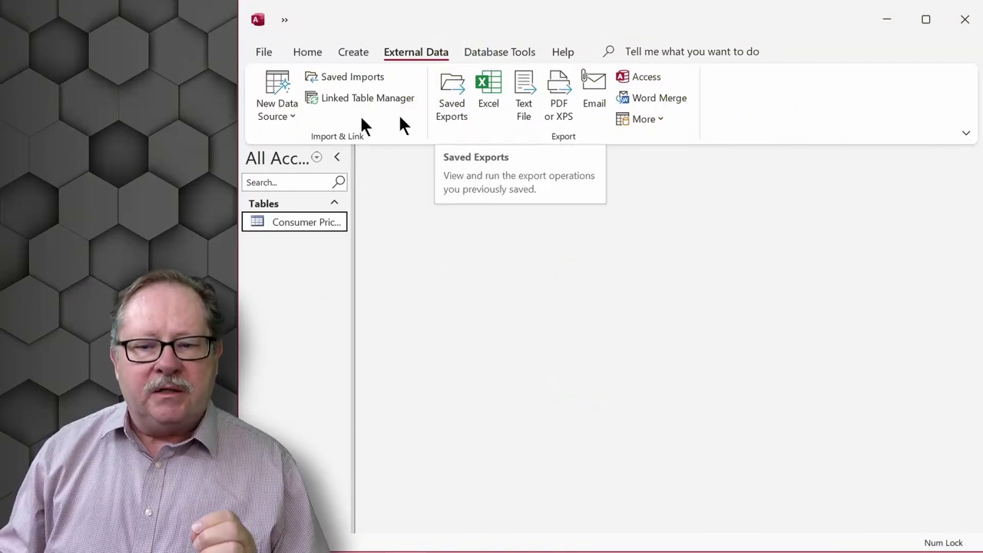
Switch to Chrome and review the Food Inflation in the United States page, from its introduction and charts to the monthly table
click(279, 107)
mouse_move(312, 150)
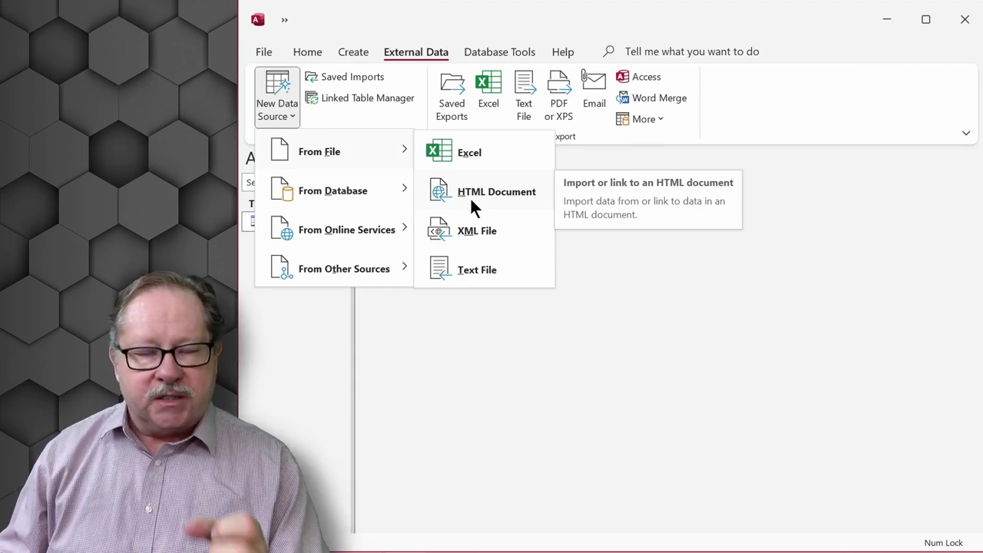
key(alt+Tab)
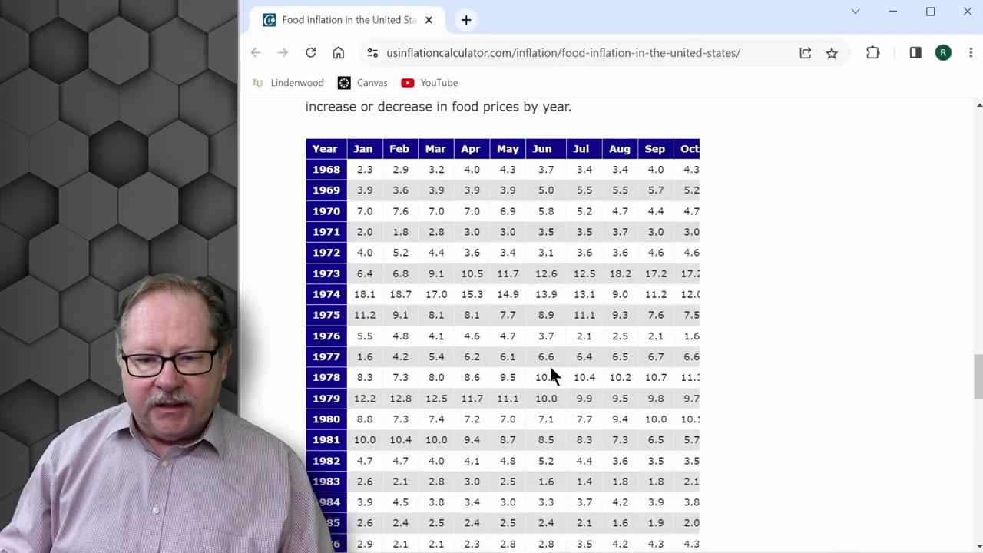
scroll(551, 370, up, 20)
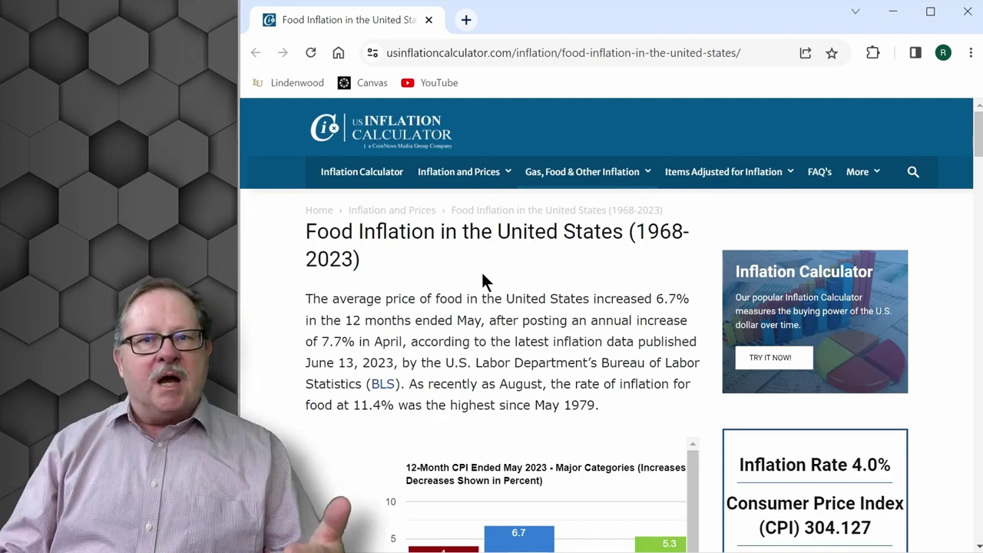
scroll(558, 286, down, 6)
scroll(558, 282, down, 8)
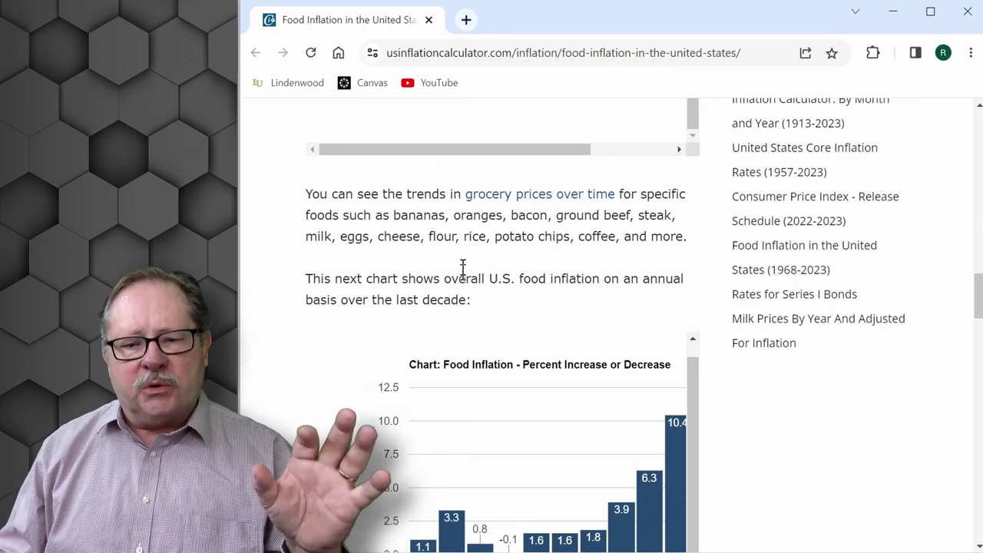
scroll(461, 265, down, 4)
scroll(443, 266, down, 6)
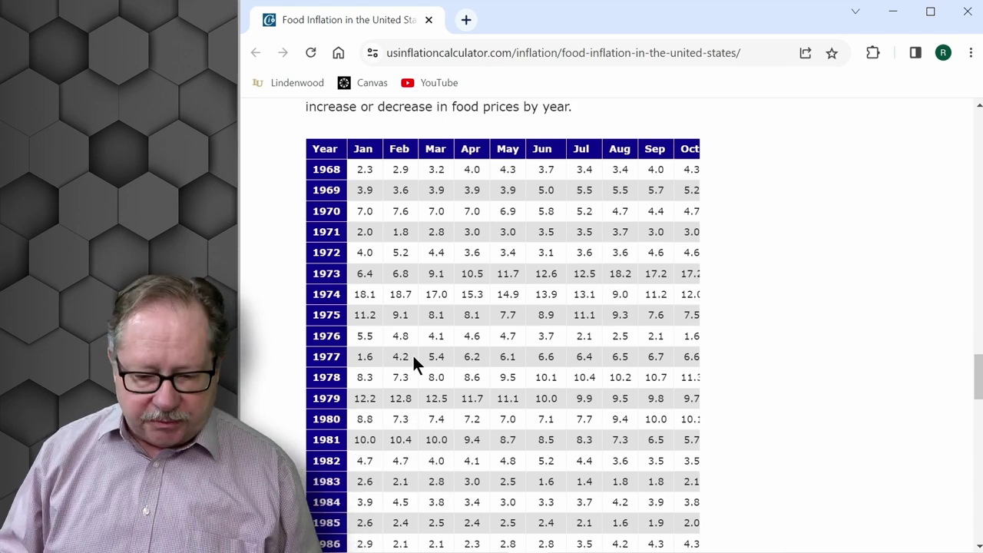
scroll(412, 353, down, 1)
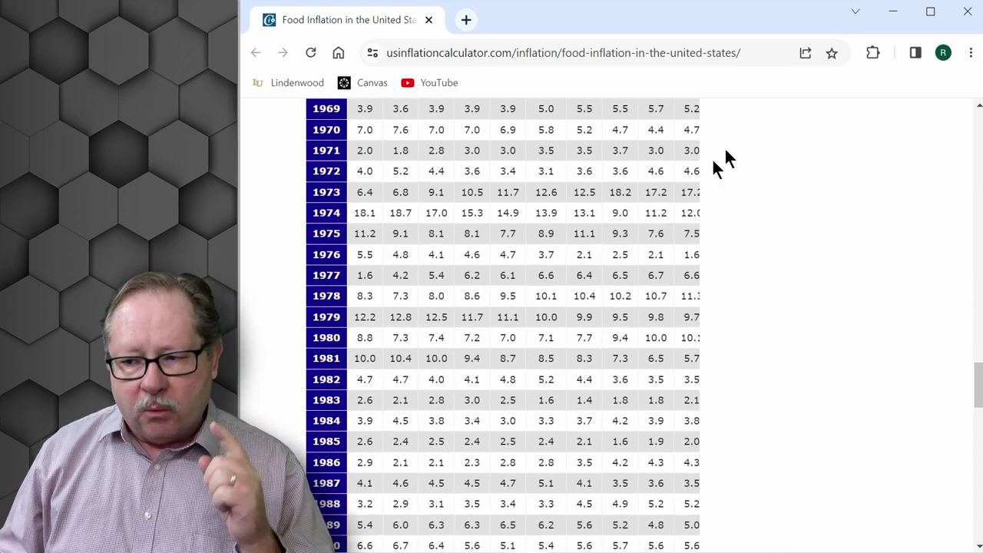
click(892, 12)
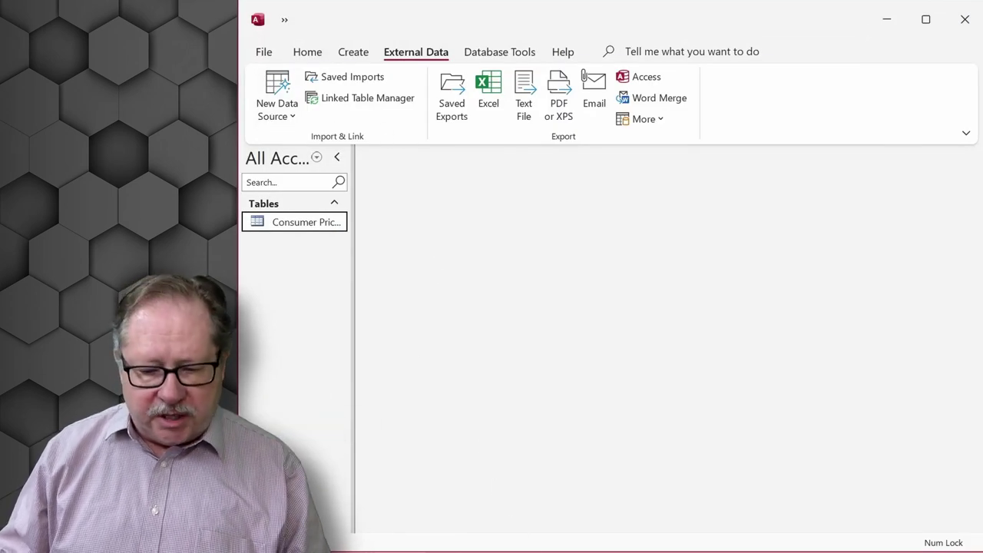
Switch to Chrome, bring up the Save As dialog for the food inflation web page, and dismiss it without saving
key(alt+Tab)
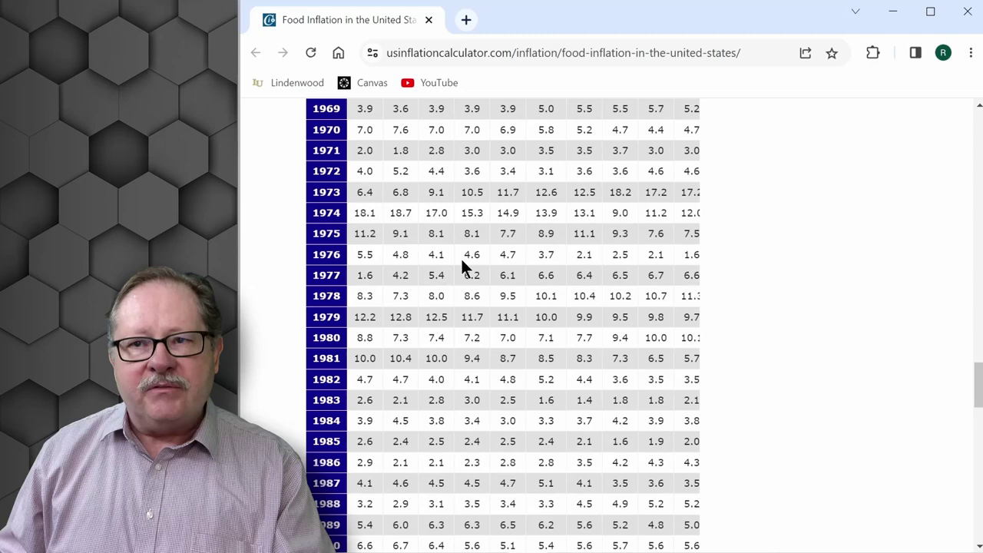
right_click(266, 209)
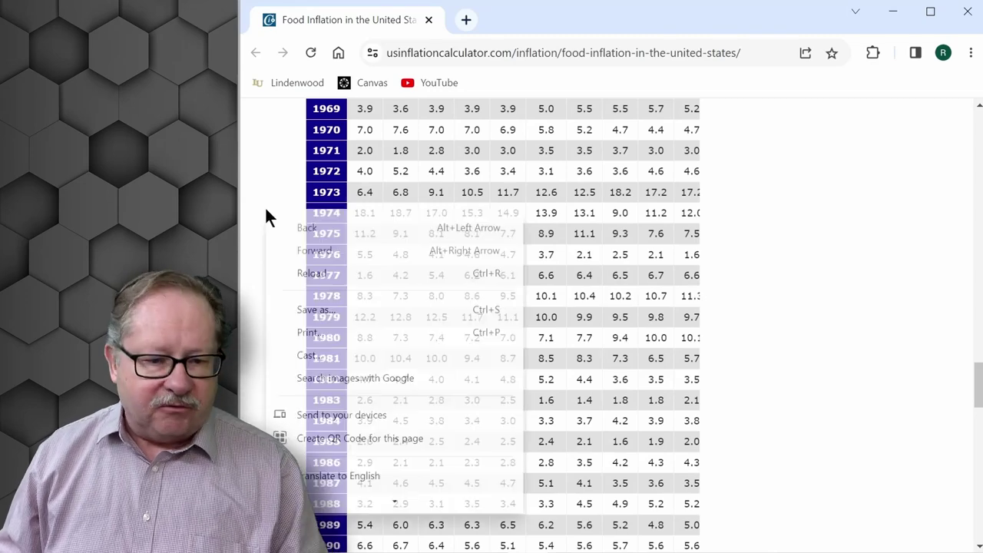
click(310, 312)
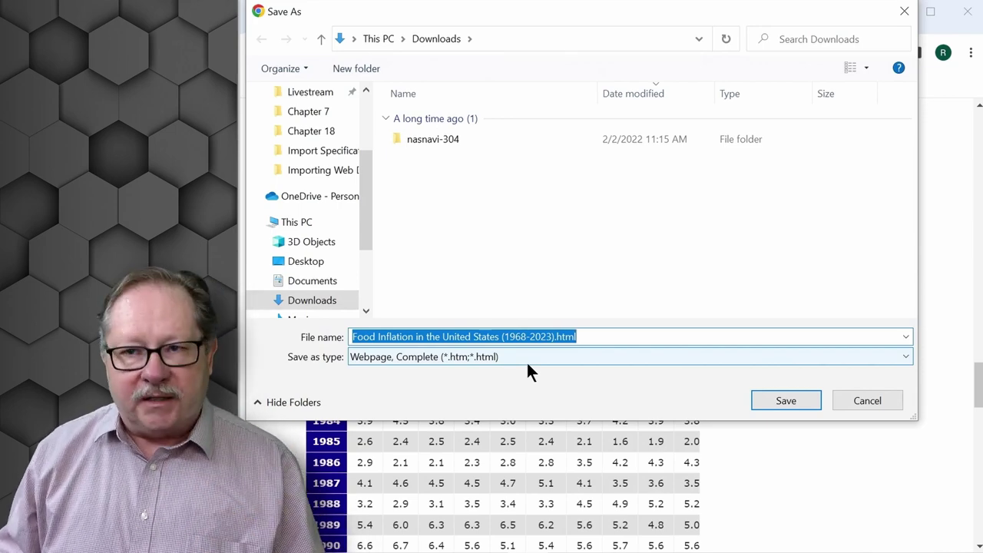
click(889, 396)
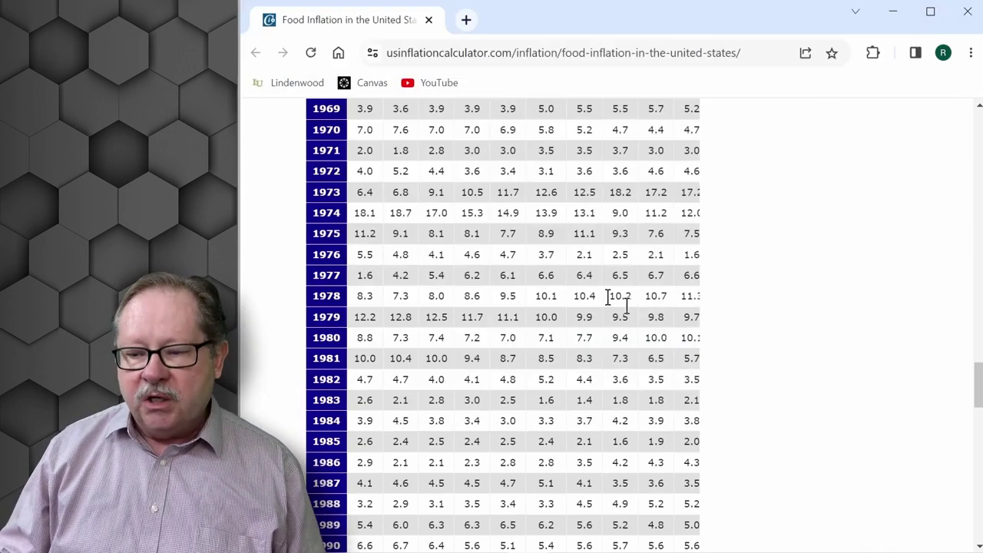
click(894, 14)
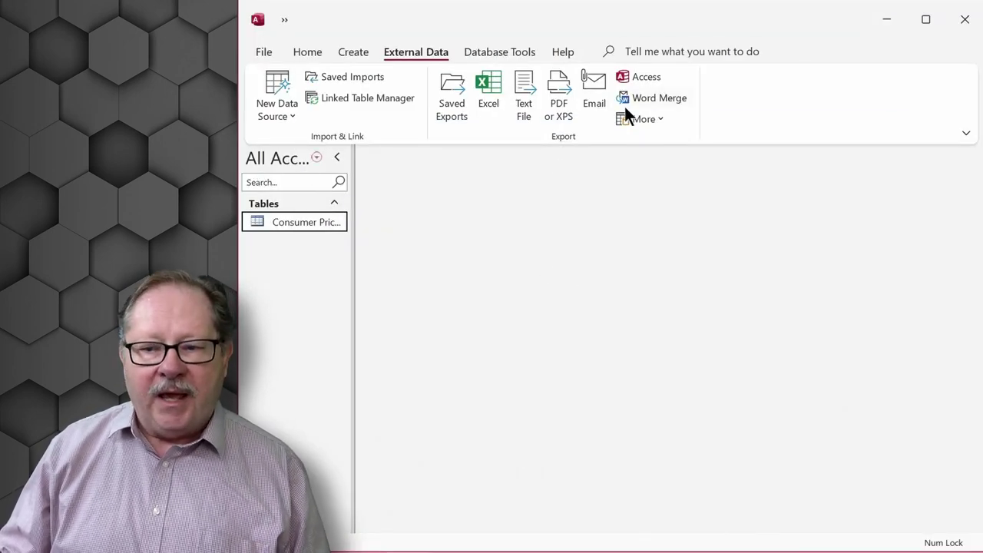
Try to import the HTML document Food Inflation in the United States (1968-2023) from the Importing Web Data into Access folder into a new table
click(275, 116)
mouse_move(325, 154)
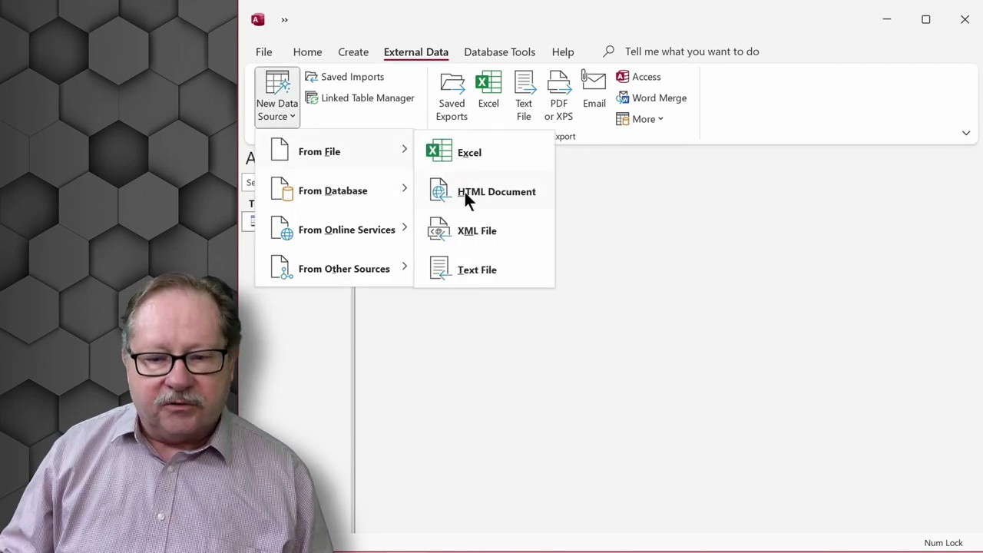
click(465, 191)
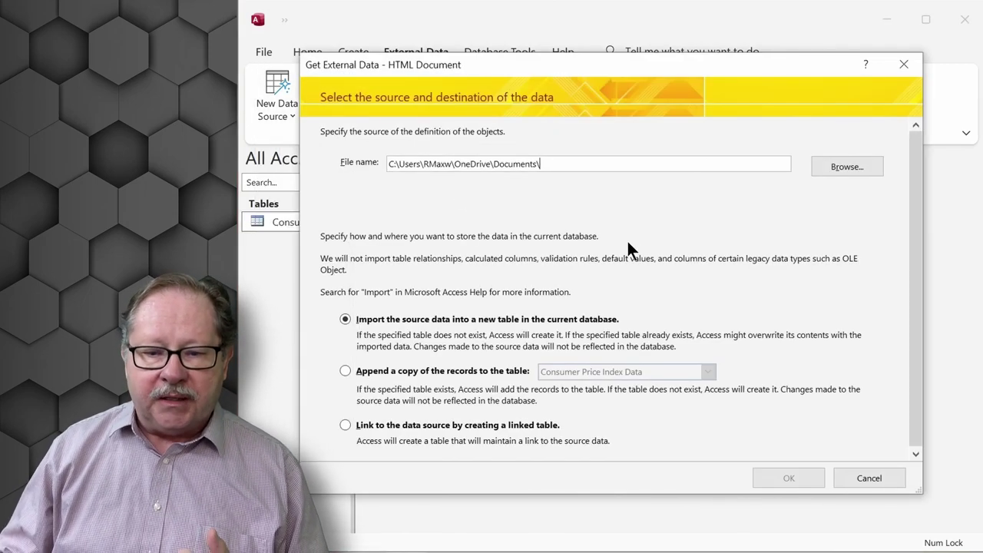
click(851, 168)
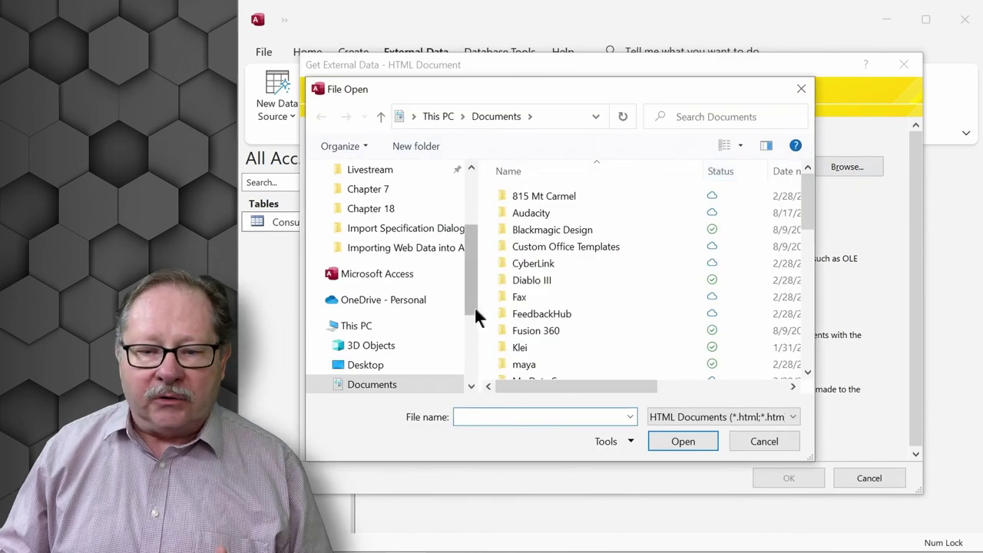
click(412, 249)
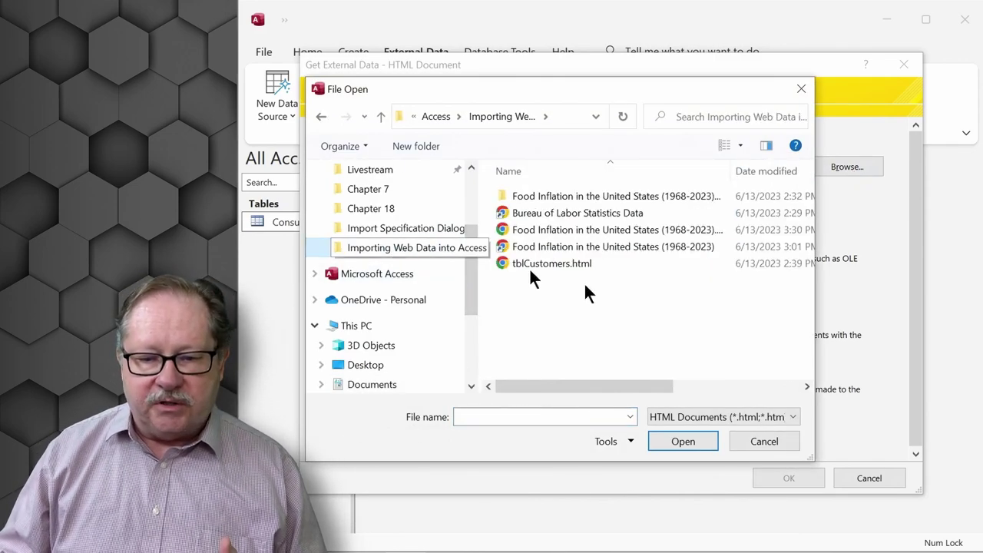
click(565, 232)
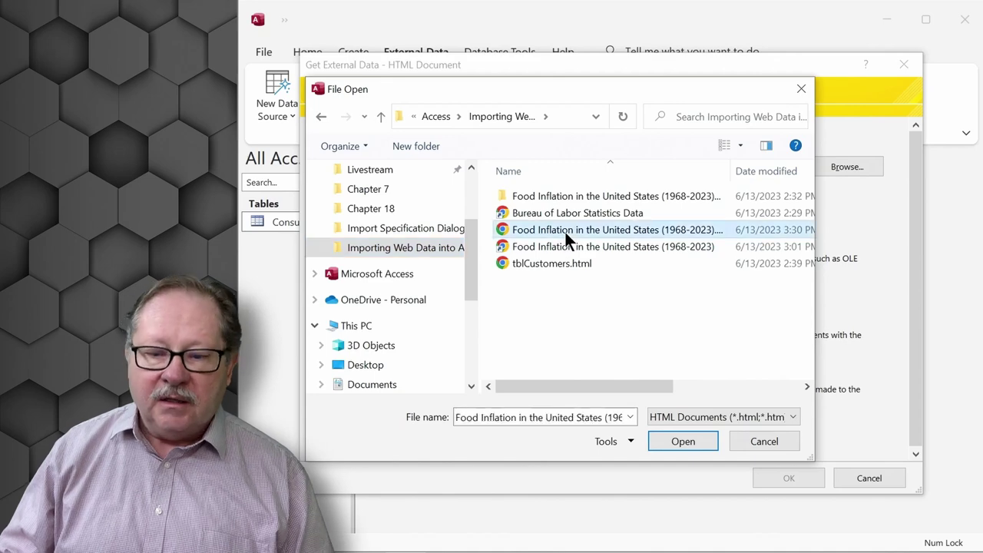
click(681, 442)
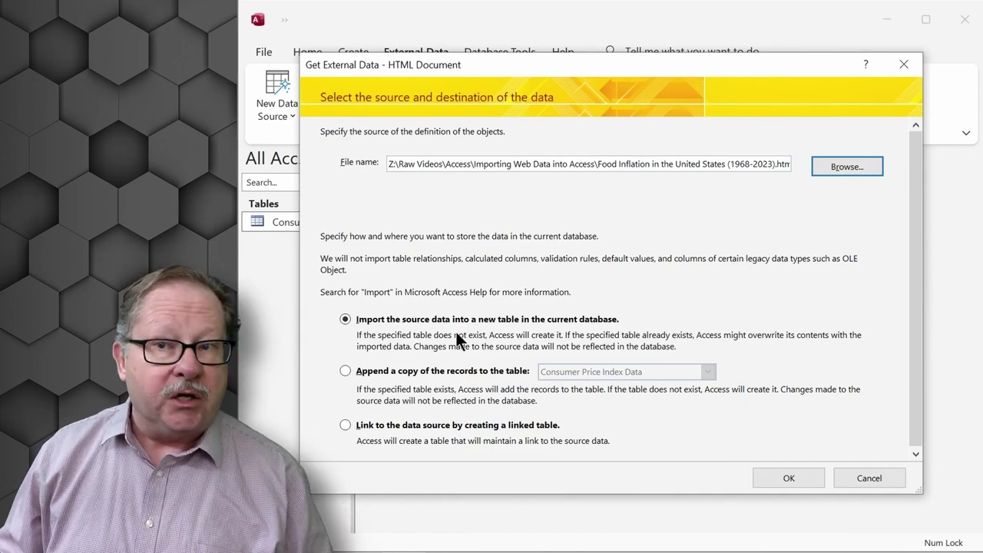
click(791, 479)
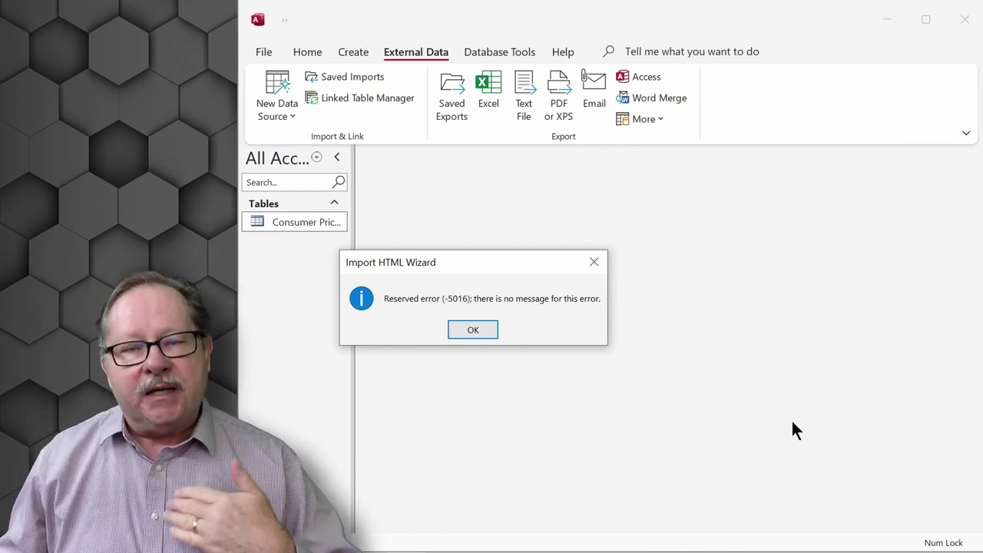
click(472, 330)
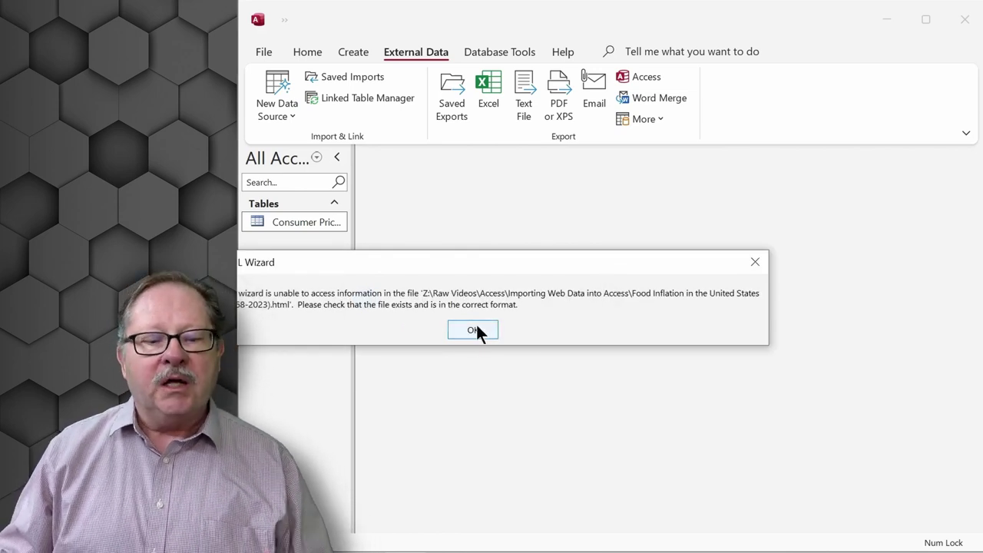
click(473, 330)
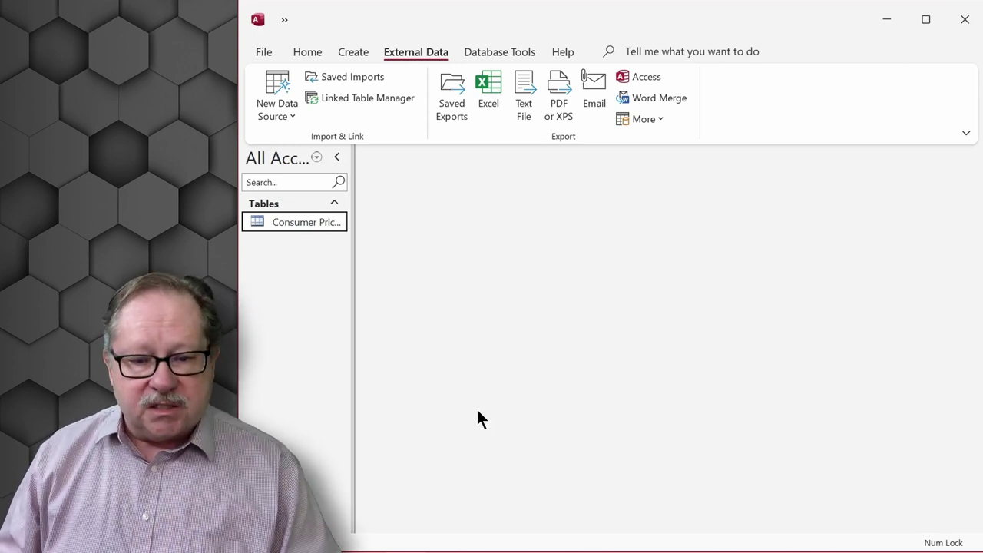
Switch to File Explorer, open tblCustomers.html in Chrome, and examine its column headings and customer records
click(278, 109)
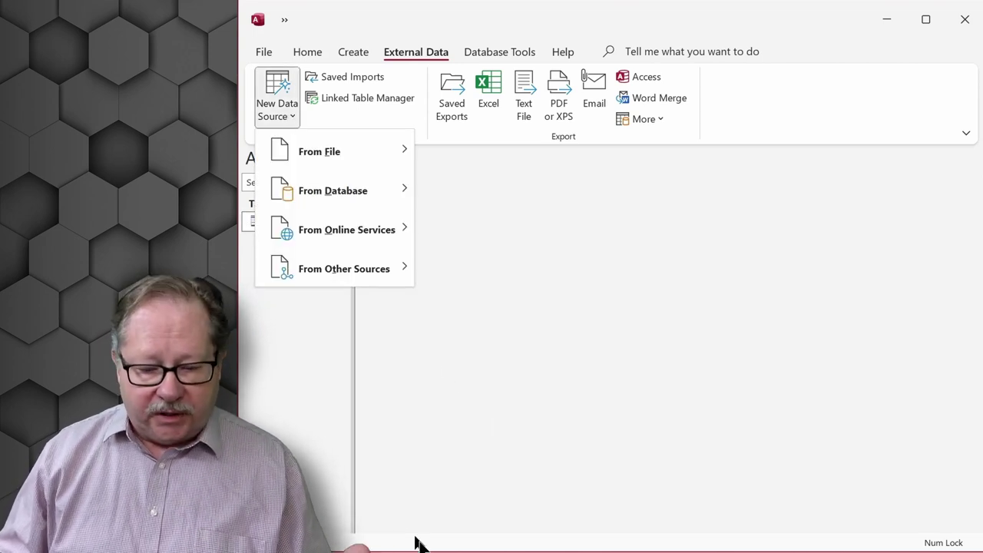
key(alt+Tab)
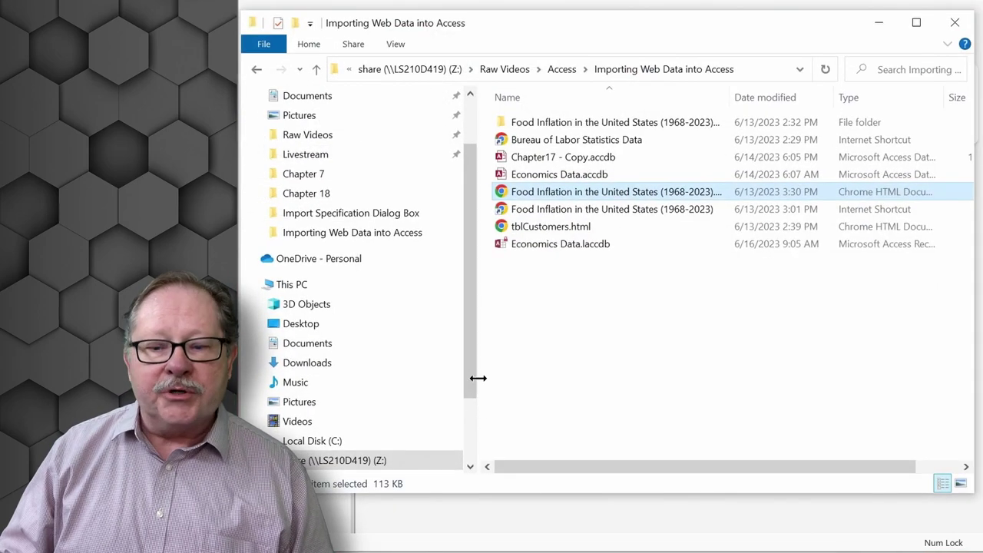
double_click(548, 226)
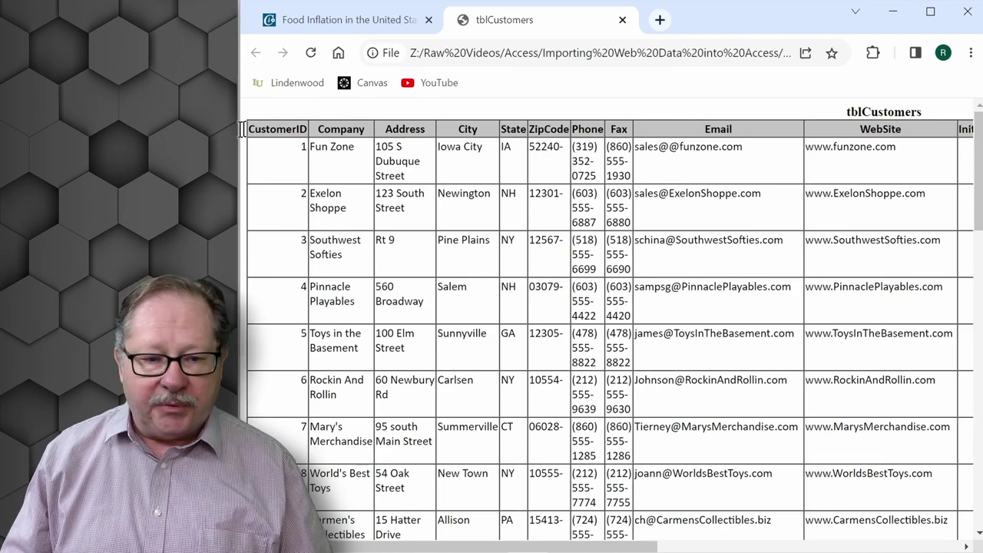
drag(244, 129, 745, 127)
scroll(493, 219, down, 2)
scroll(492, 207, down, 10)
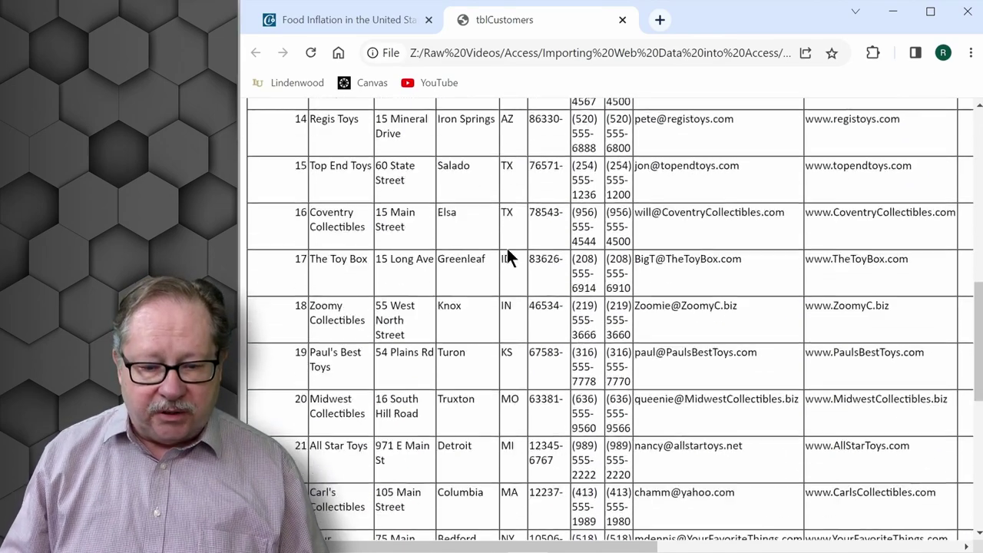
scroll(507, 248, up, 4)
scroll(507, 248, up, 8)
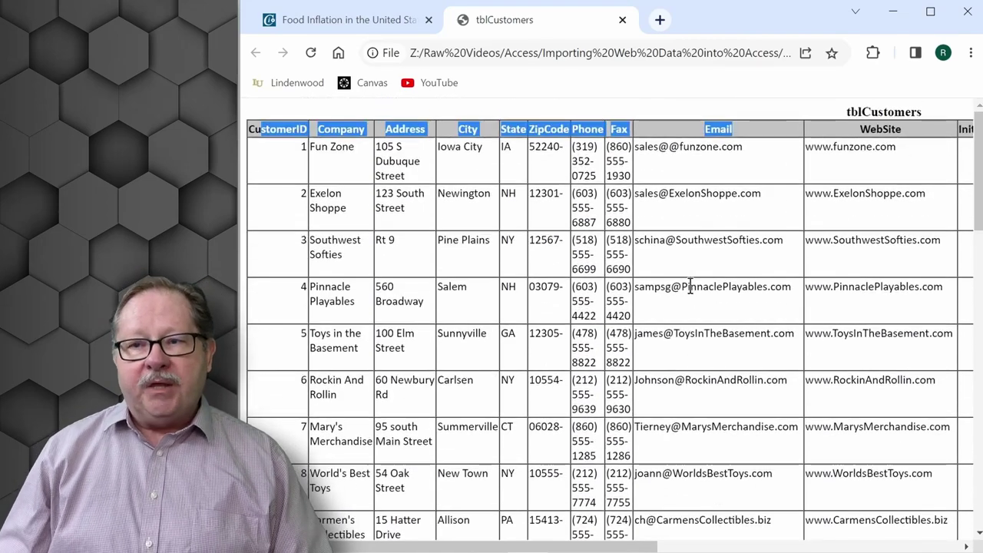
click(622, 20)
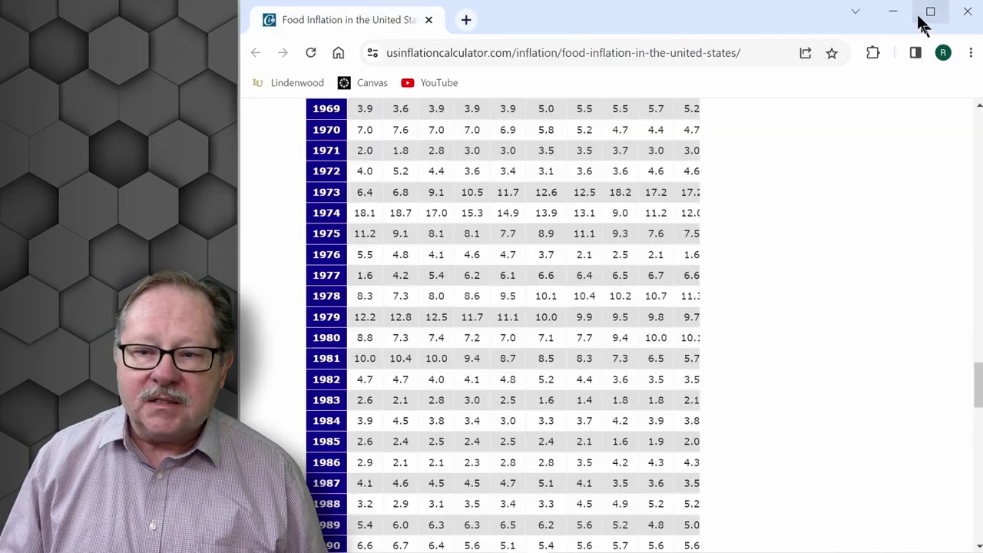
click(892, 12)
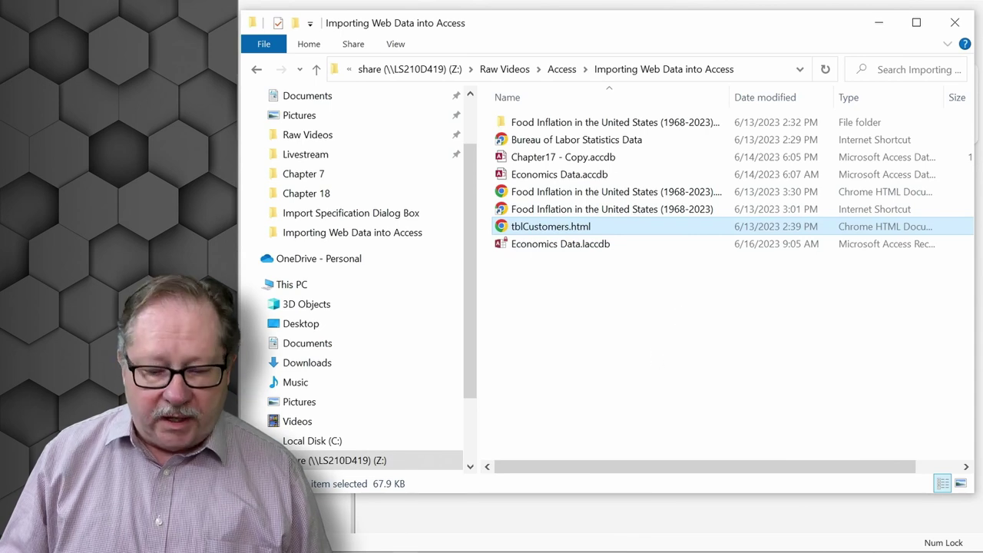
click(421, 515)
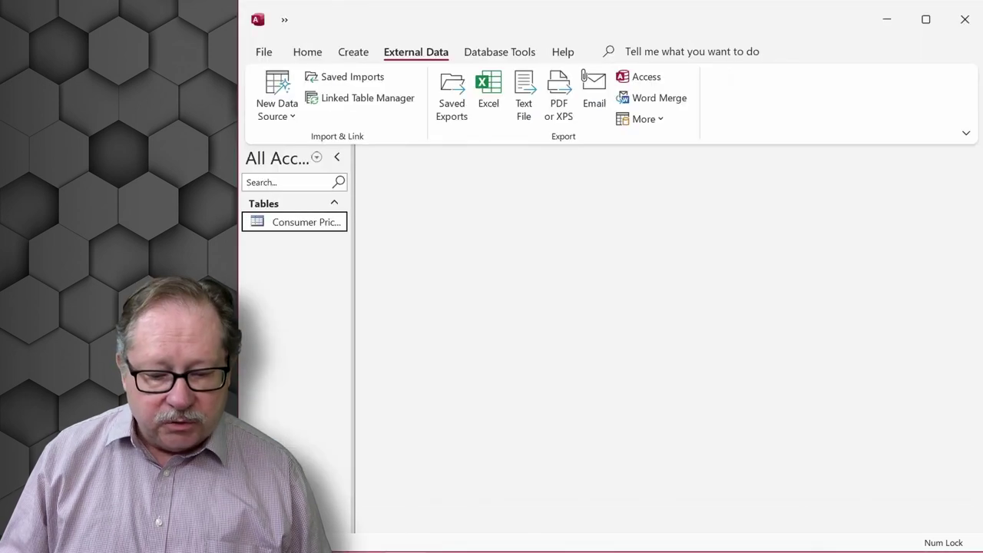
Start an HTML document import of tblCustomers.html from the Importing Web Data into Access folder into a new table in the current database
click(279, 105)
mouse_move(327, 151)
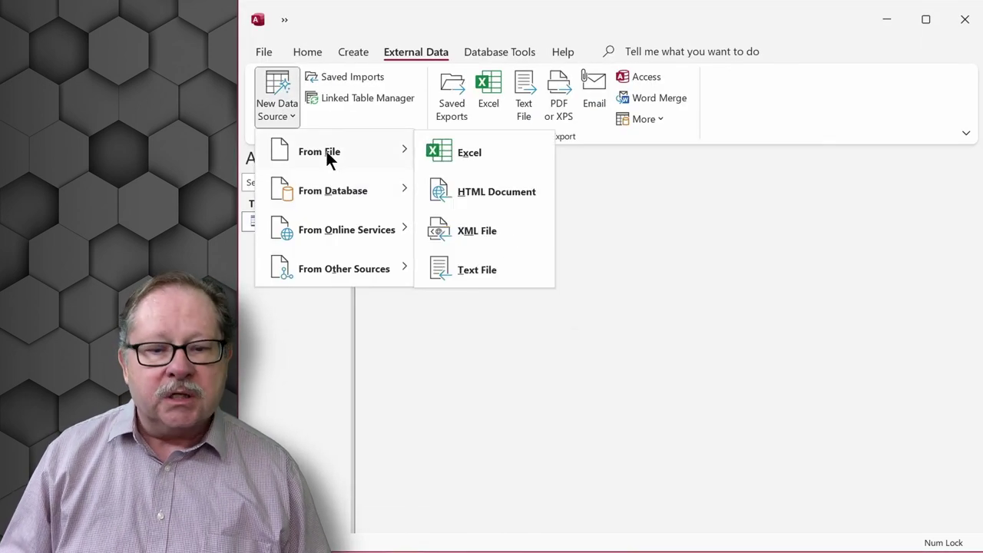
click(487, 193)
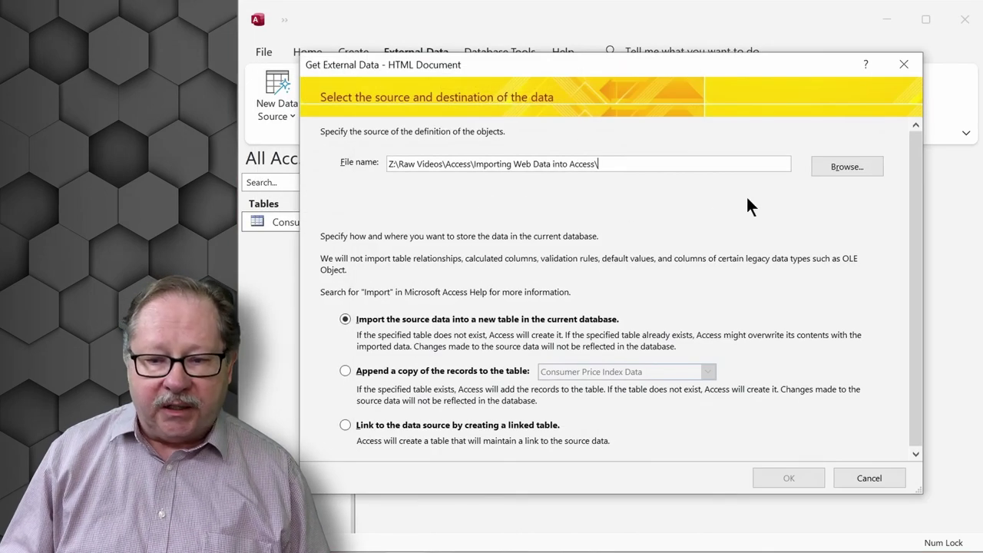
click(849, 166)
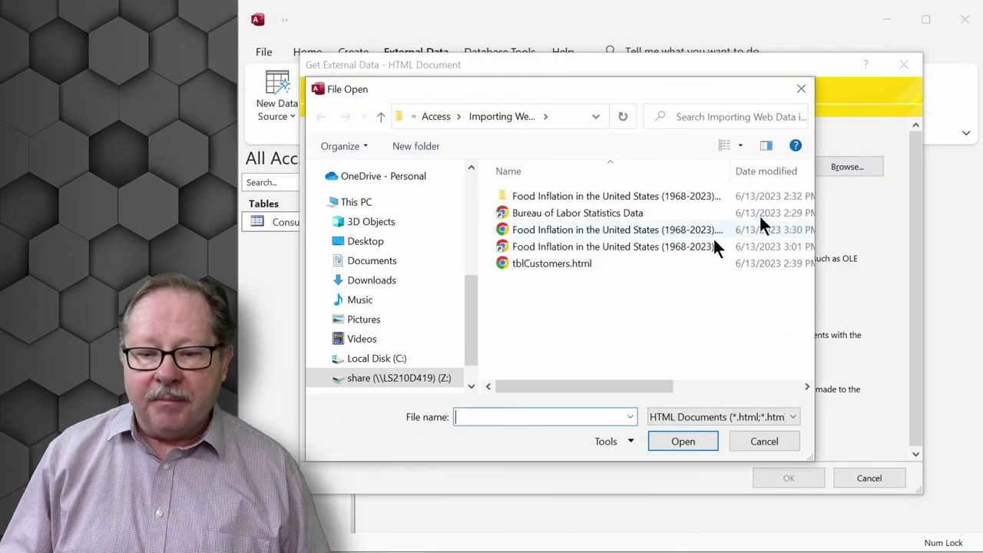
click(558, 264)
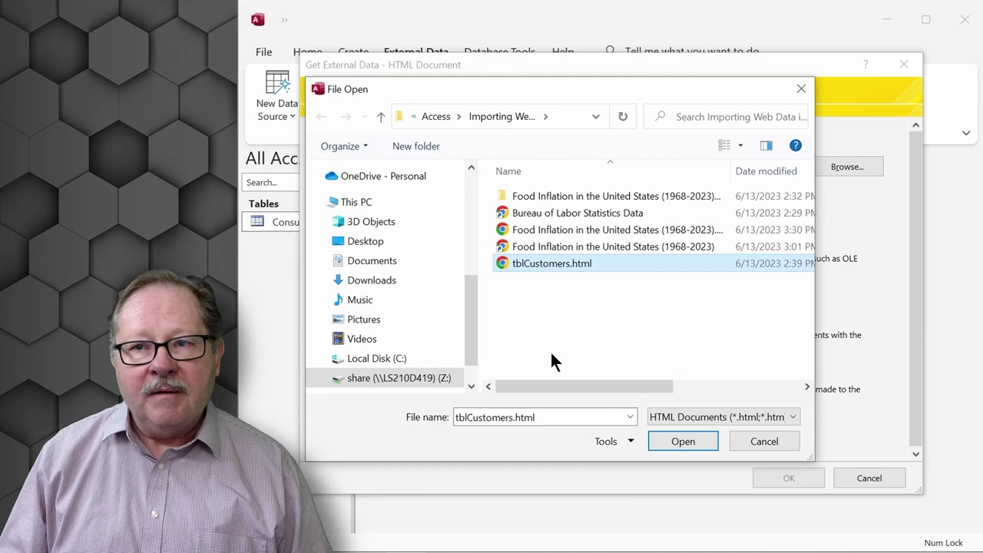
click(695, 439)
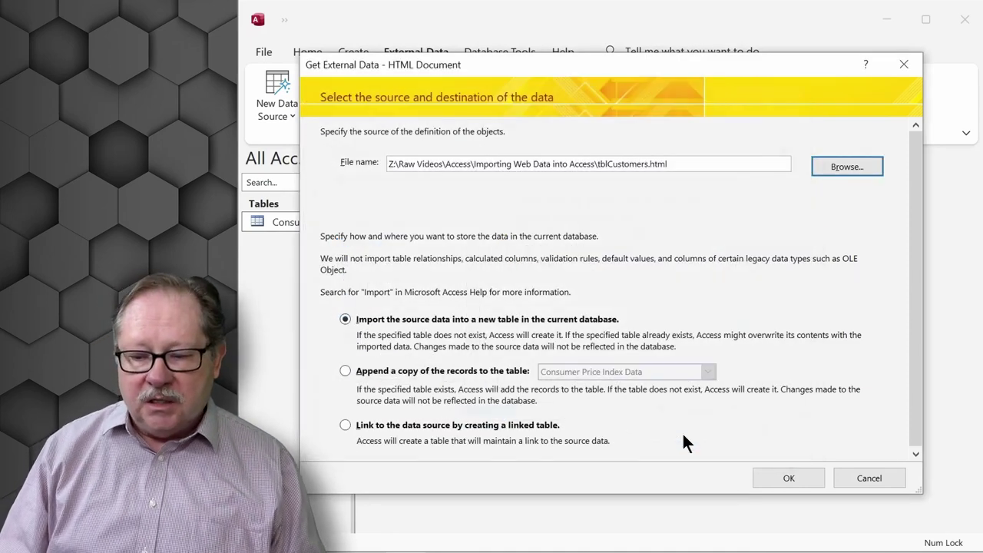
click(804, 474)
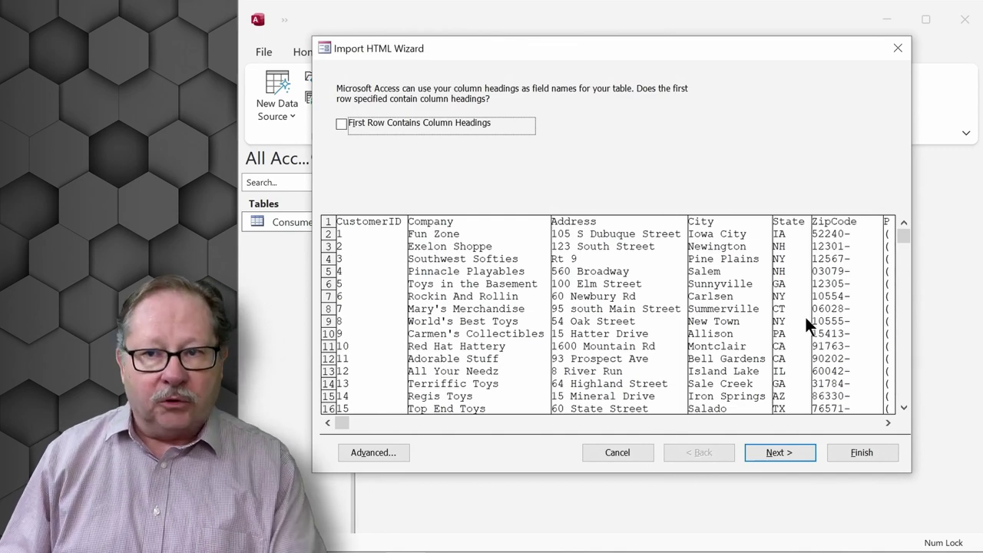
Finish importing tblCustomers.html using the first row as column headings, without saving the import steps
click(342, 122)
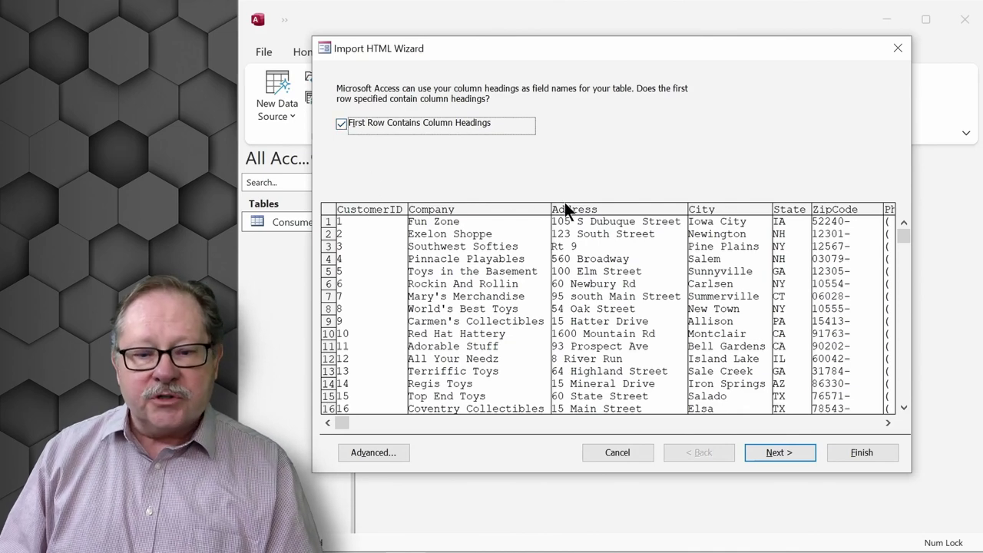
click(782, 454)
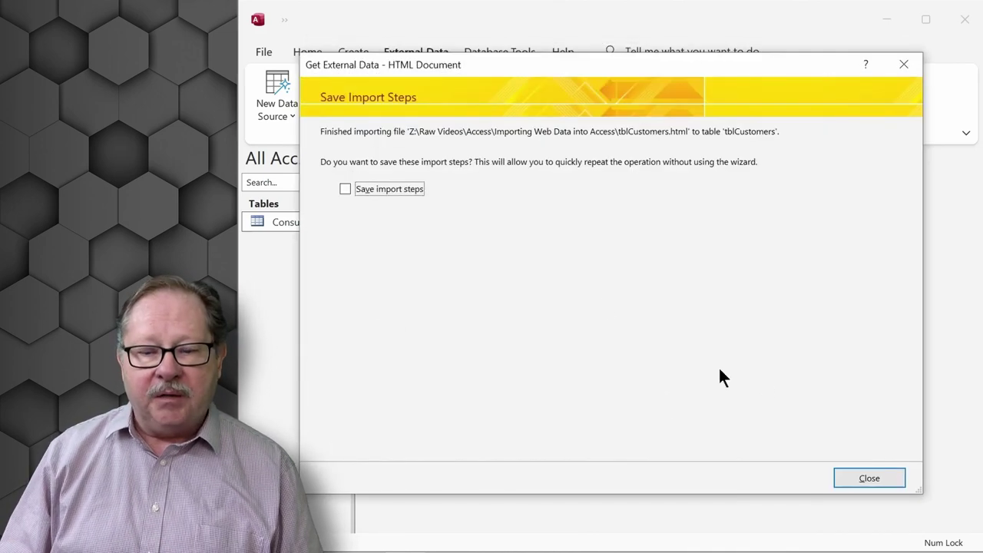
key(Return)
Open the imported tblCustomers table, review its fields and records, and close it
double_click(290, 239)
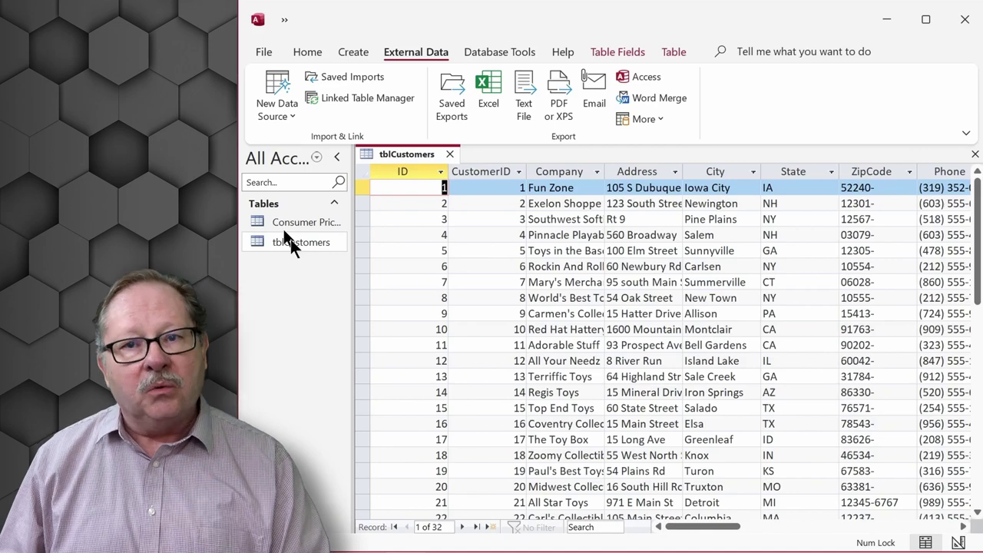
click(291, 239)
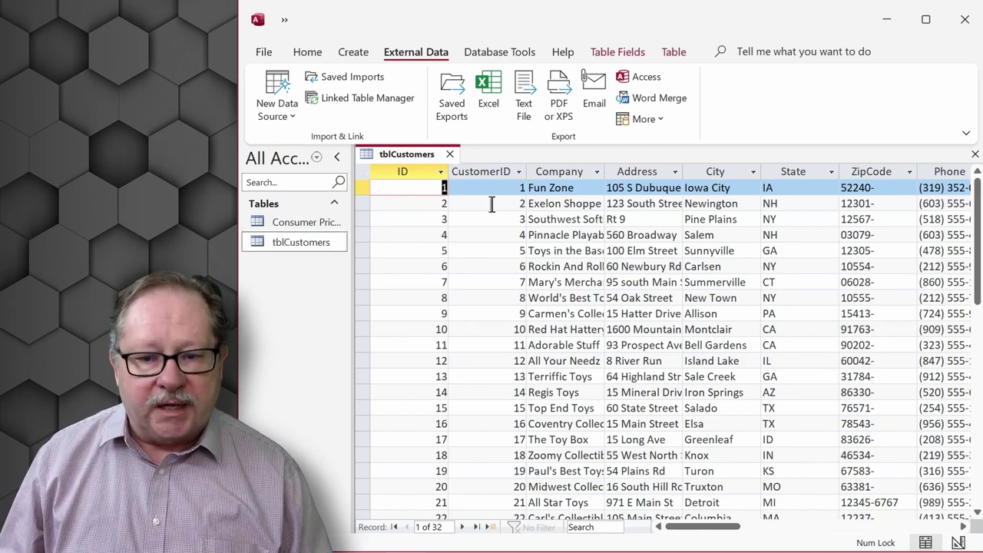
click(450, 155)
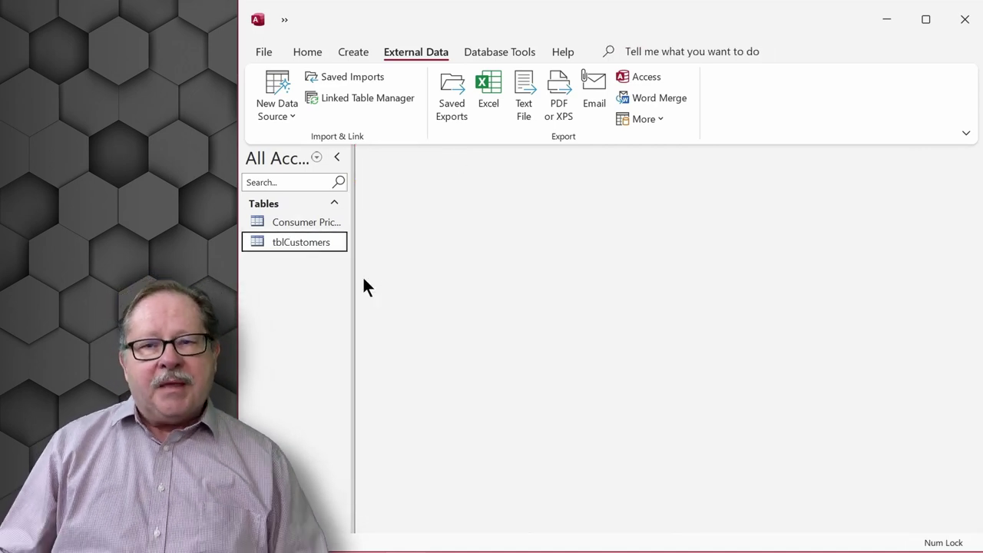
Switch to Chrome, look through the food inflation page's table, text and charts, and minimize the browser
key(alt+Tab)
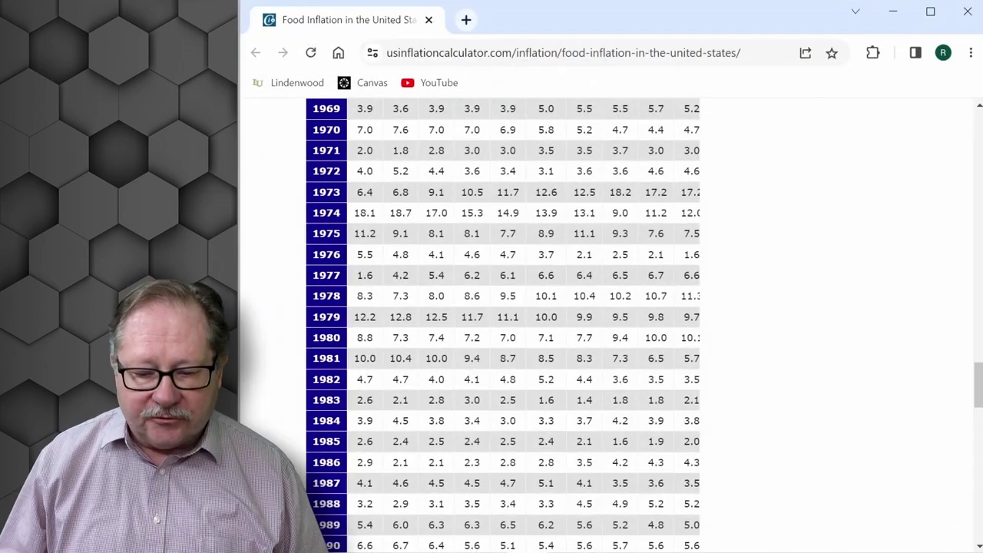
scroll(547, 378, down, 20)
scroll(546, 377, up, 8)
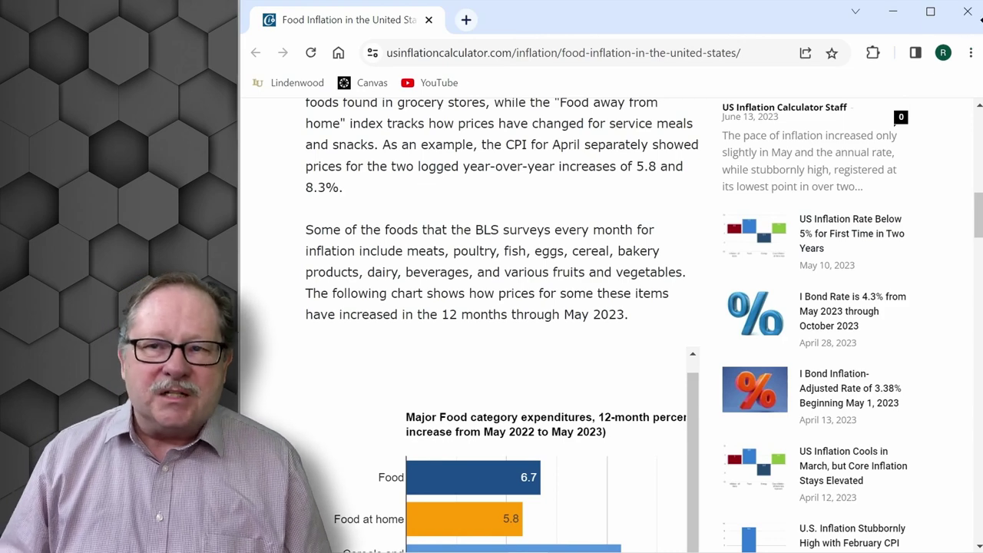
click(894, 13)
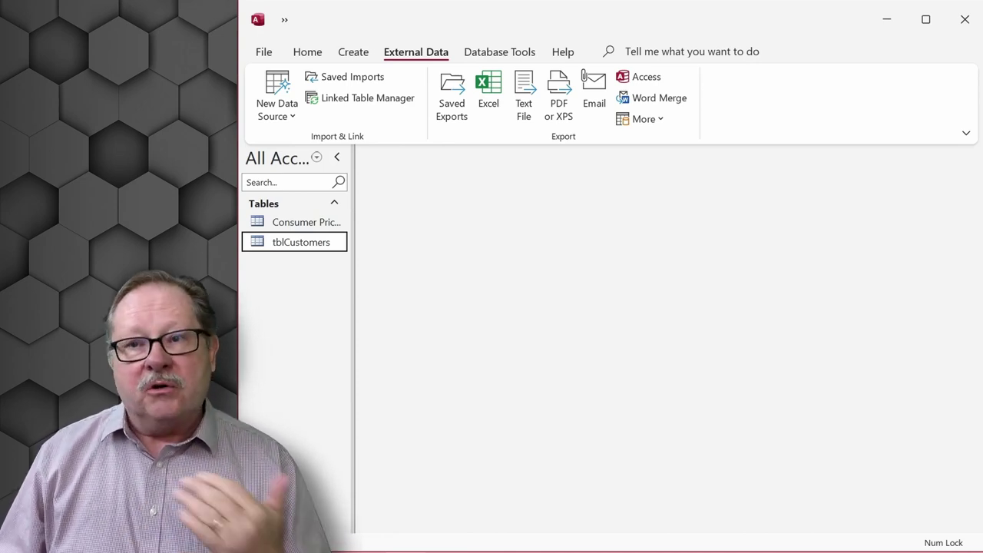
Switch to Excel, open the web page Food Inflation in the United States (1968-2023).html from the Importing Web Data into Access folder, and bring its window fully into view
click(445, 550)
click(938, 18)
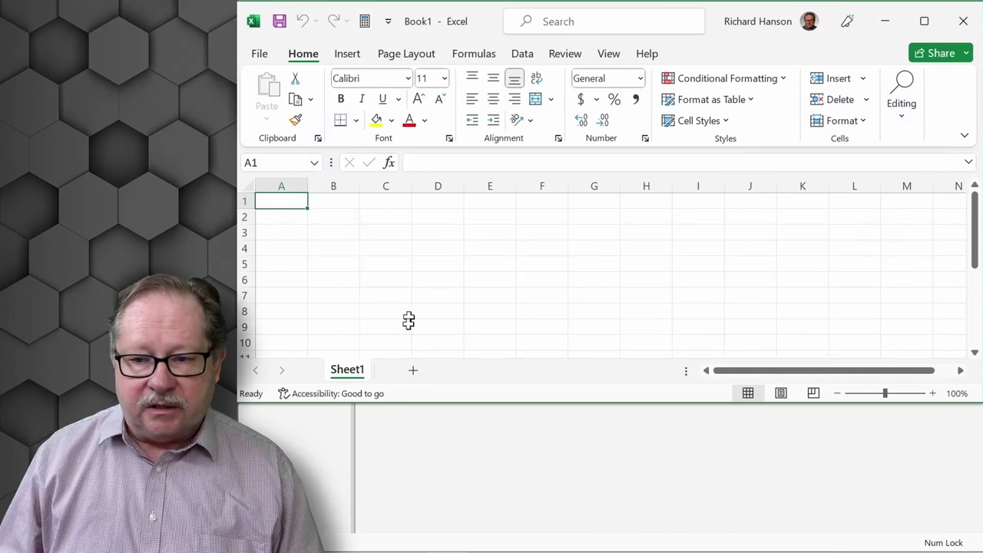
click(653, 342)
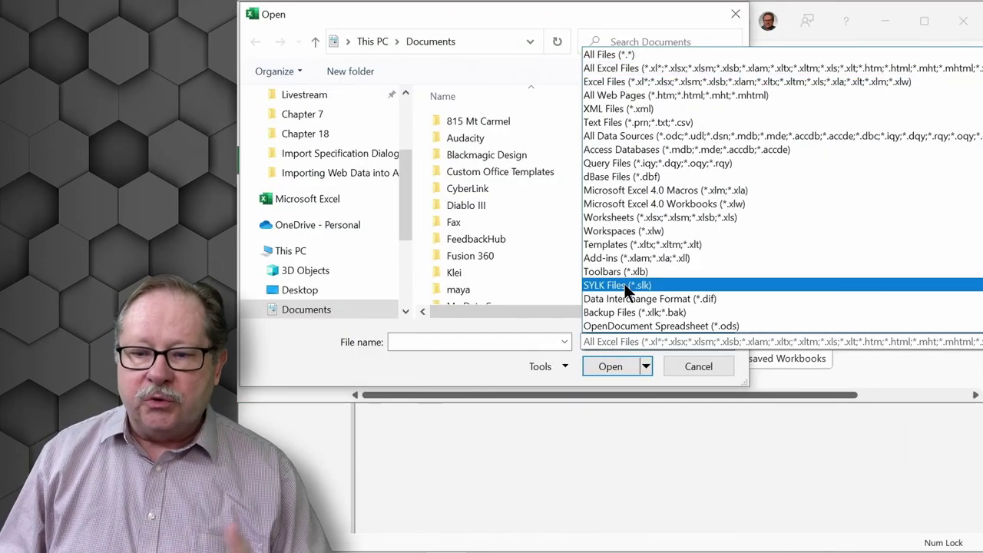
click(667, 95)
click(338, 172)
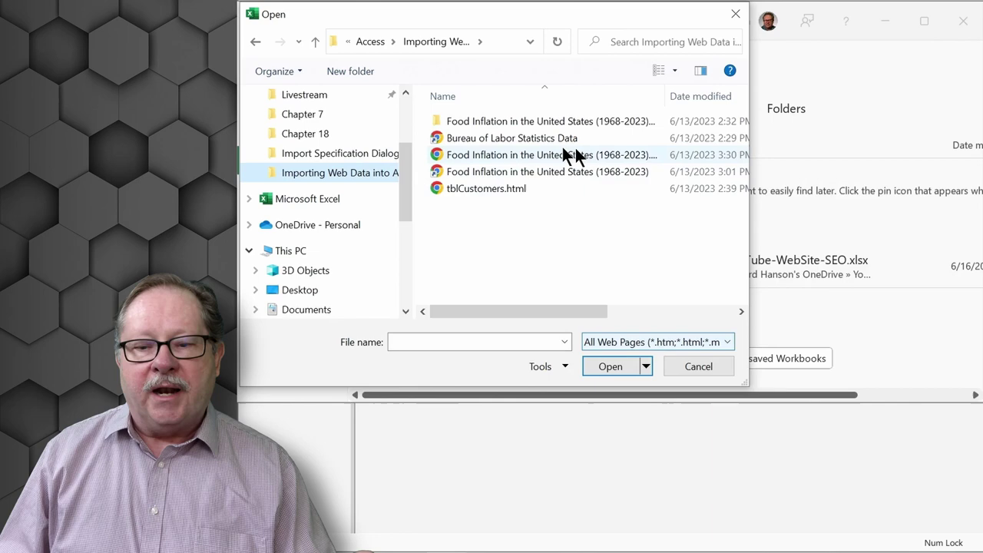
click(534, 156)
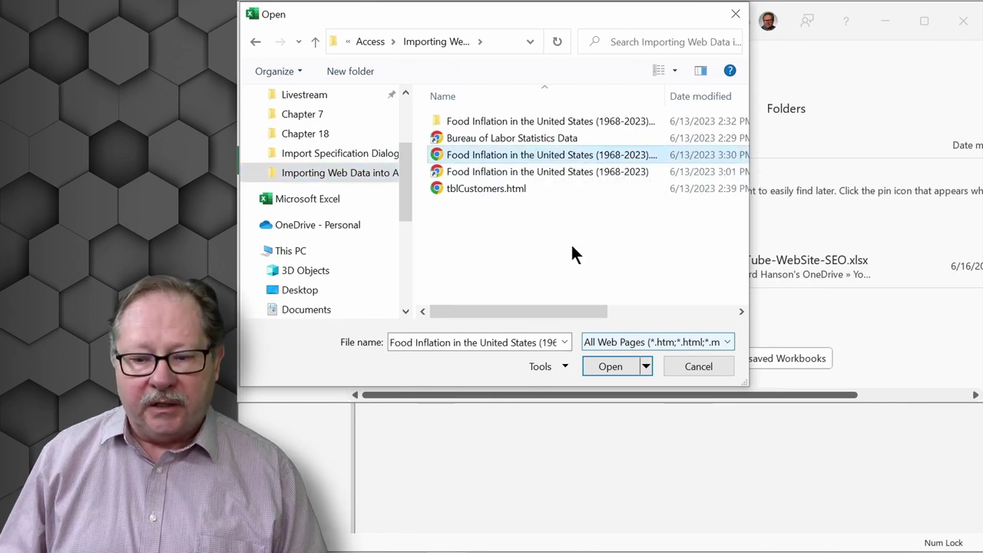
click(609, 365)
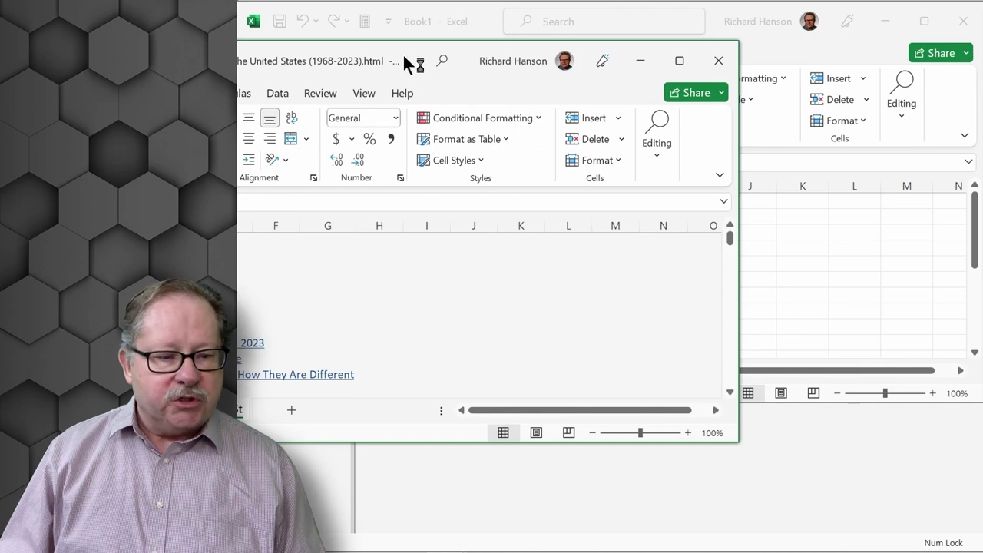
drag(404, 56, 641, 48)
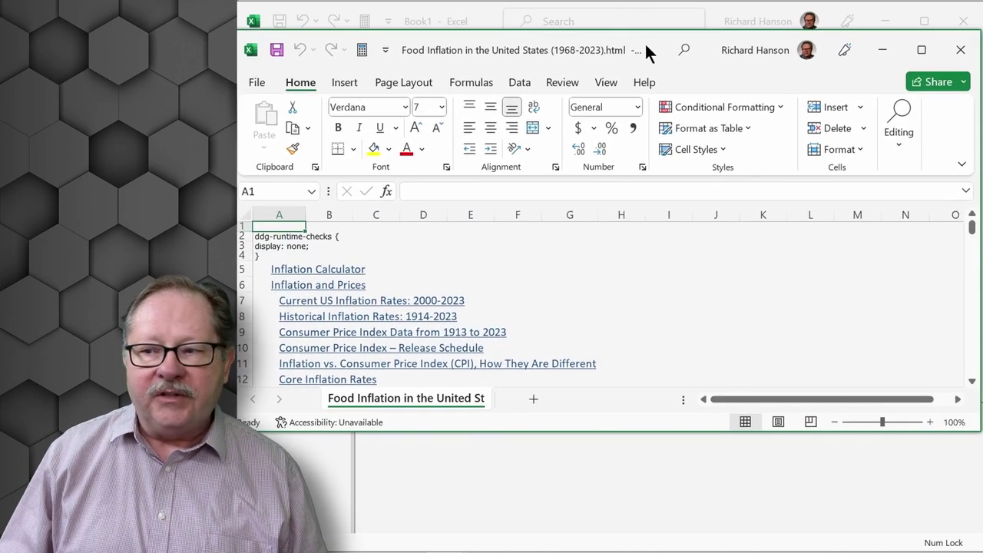
Delete all rows above the food inflation table's Year header row and enlarge the workbook window
scroll(390, 273, down, 12)
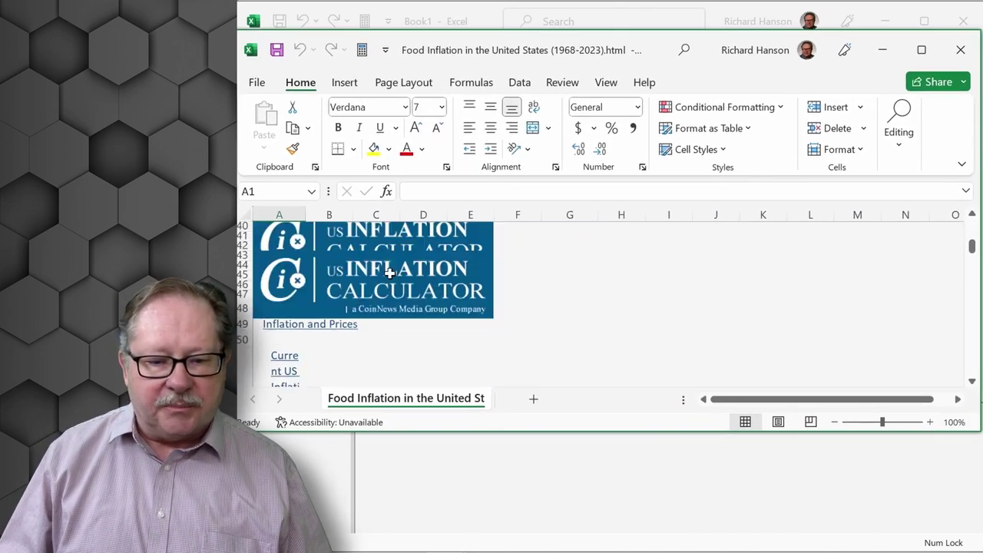
scroll(391, 280, down, 20)
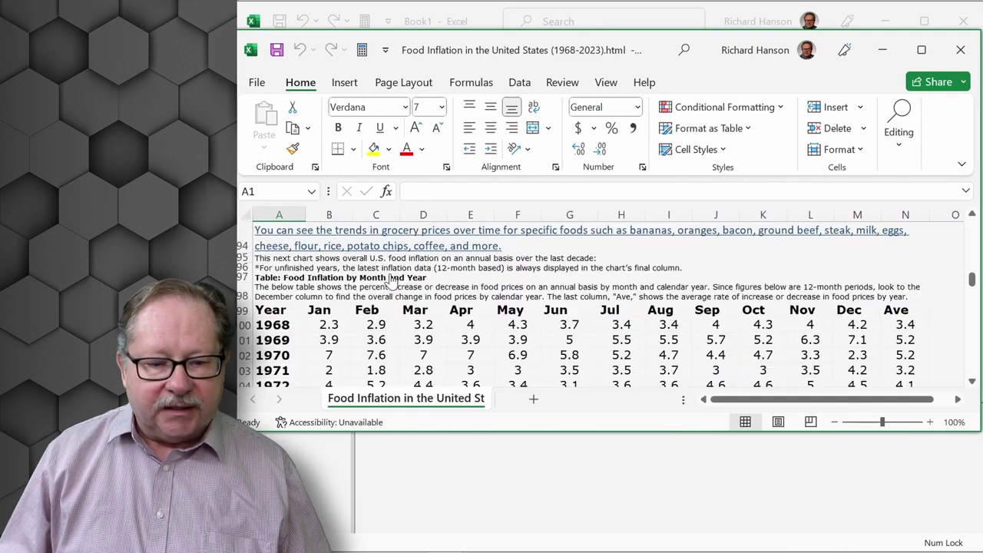
scroll(391, 280, up, 3)
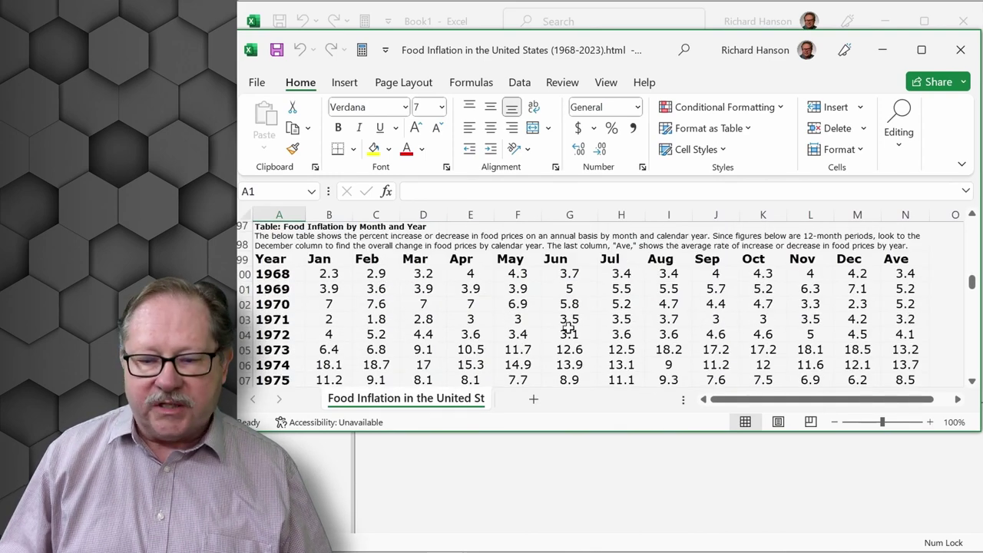
scroll(568, 327, up, 20)
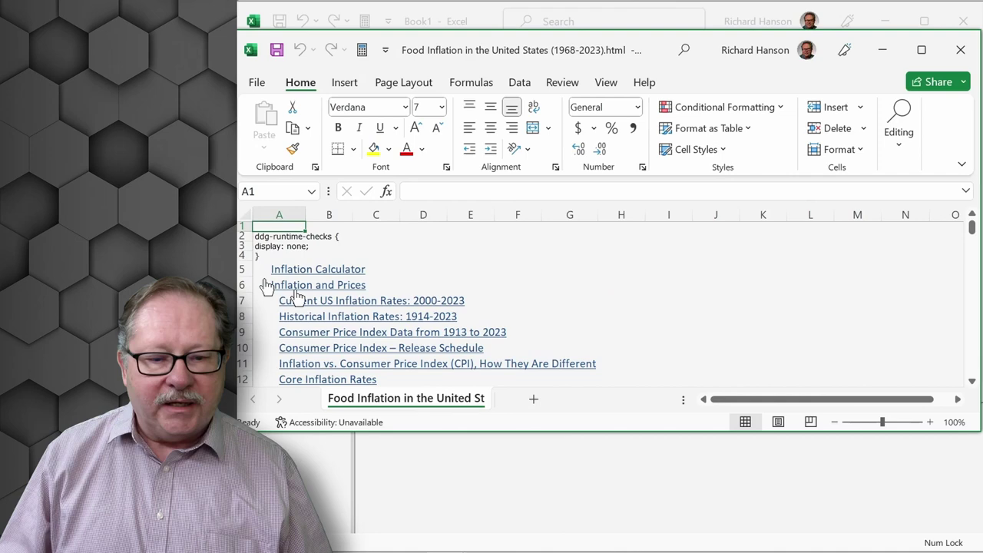
drag(244, 227, 252, 375)
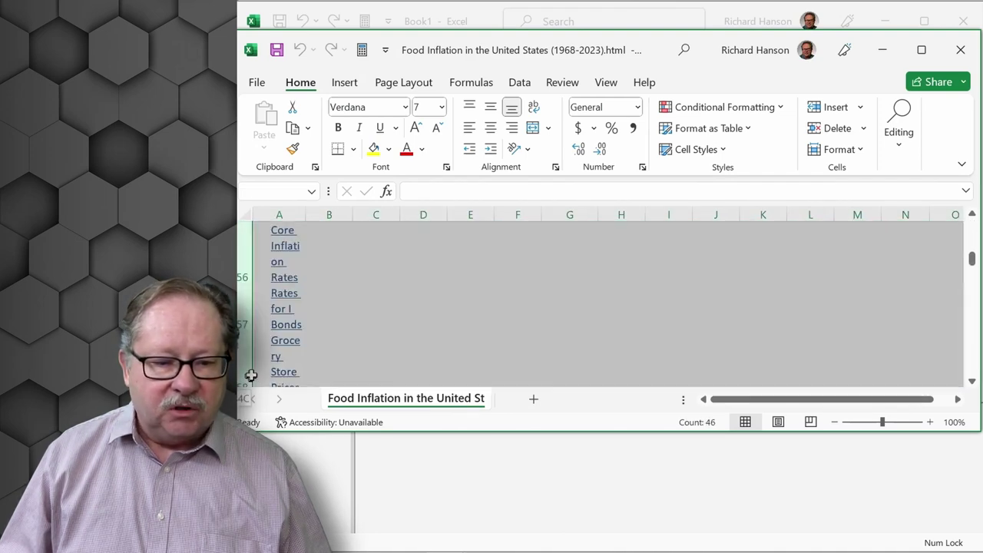
right_click(251, 374)
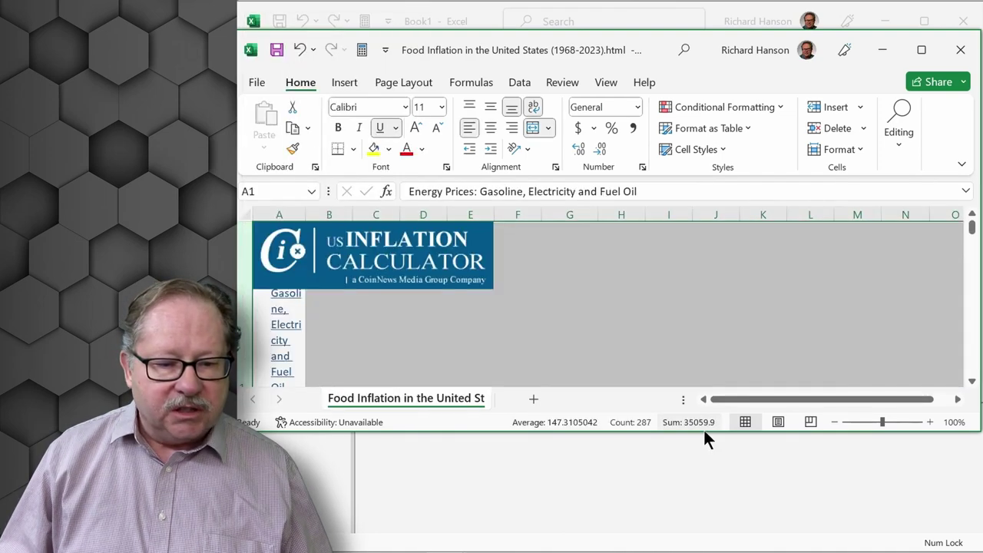
drag(704, 437, 461, 549)
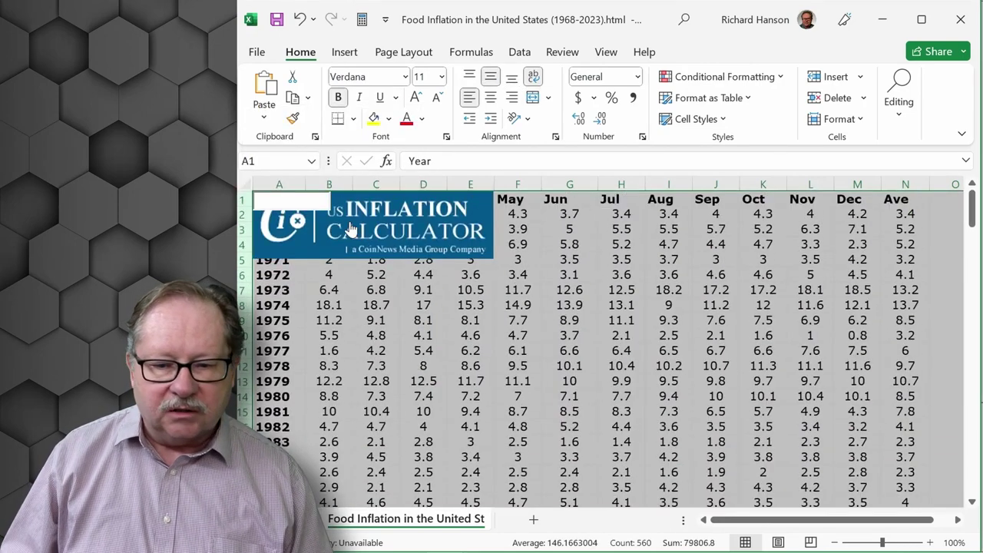
Remove the link from the US Inflation Calculator logo covering the table headings and delete the picture
right_click(388, 222)
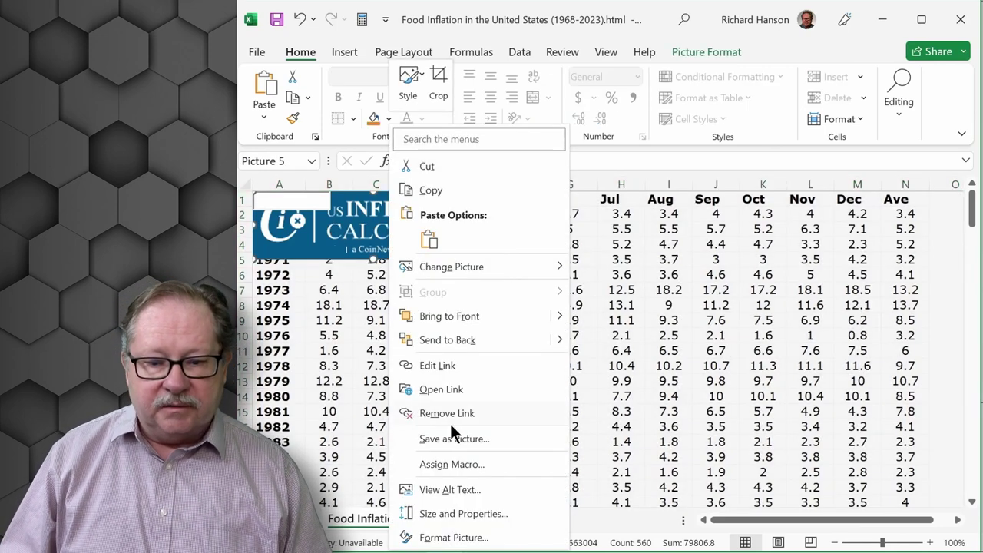
click(447, 413)
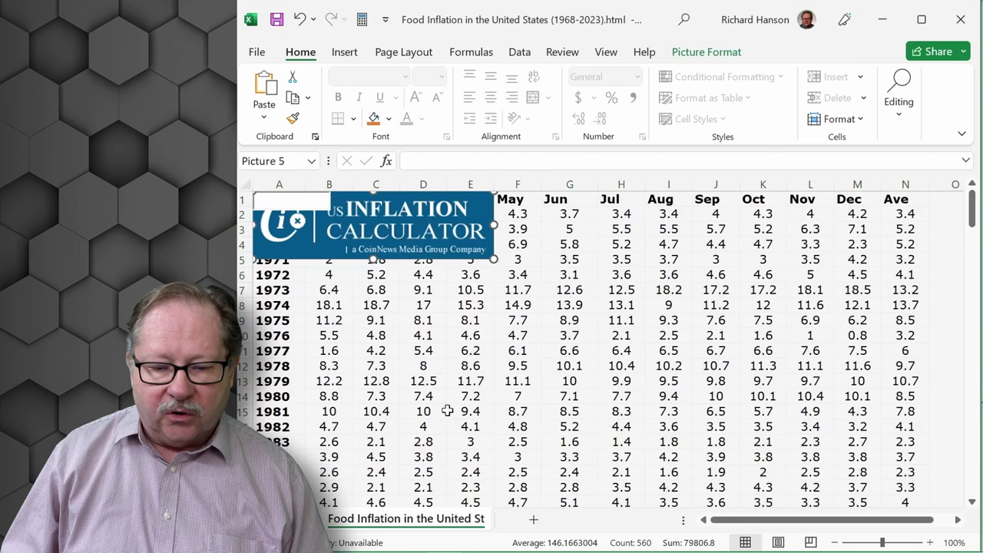
click(246, 185)
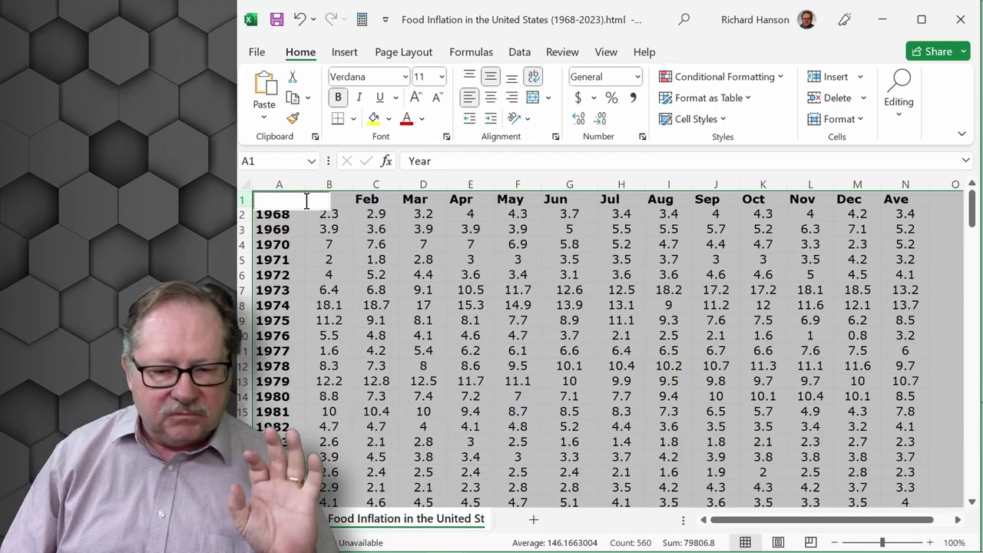
Delete all rows below the 2023 data, from the Data Source note in row 60 to the end of the page content
scroll(443, 270, down, 7)
scroll(444, 271, down, 11)
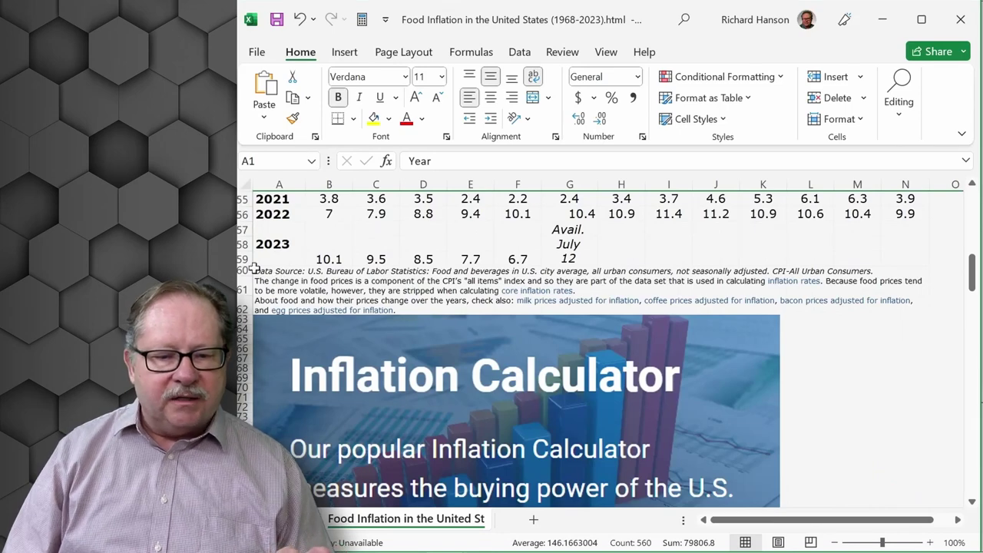
drag(240, 271, 241, 507)
right_click(241, 461)
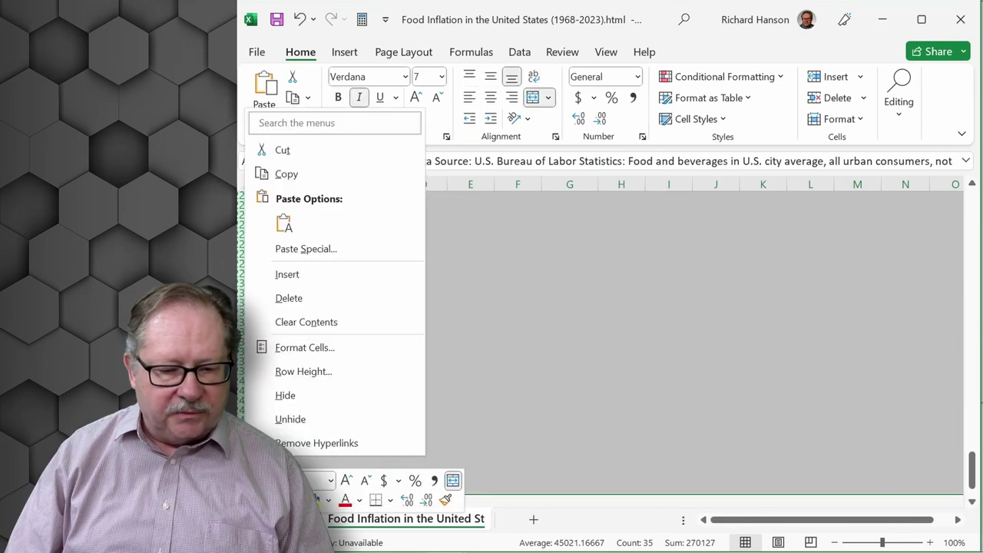
click(290, 298)
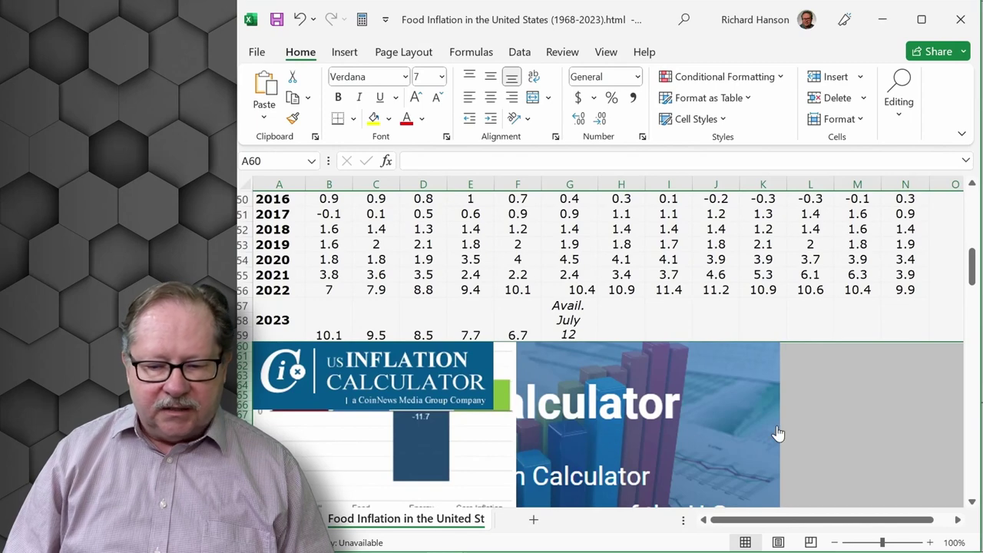
Unmerge the cells in the 2023 rows, rows 57 to 59, at the end of the food inflation table
scroll(778, 434, down, 1)
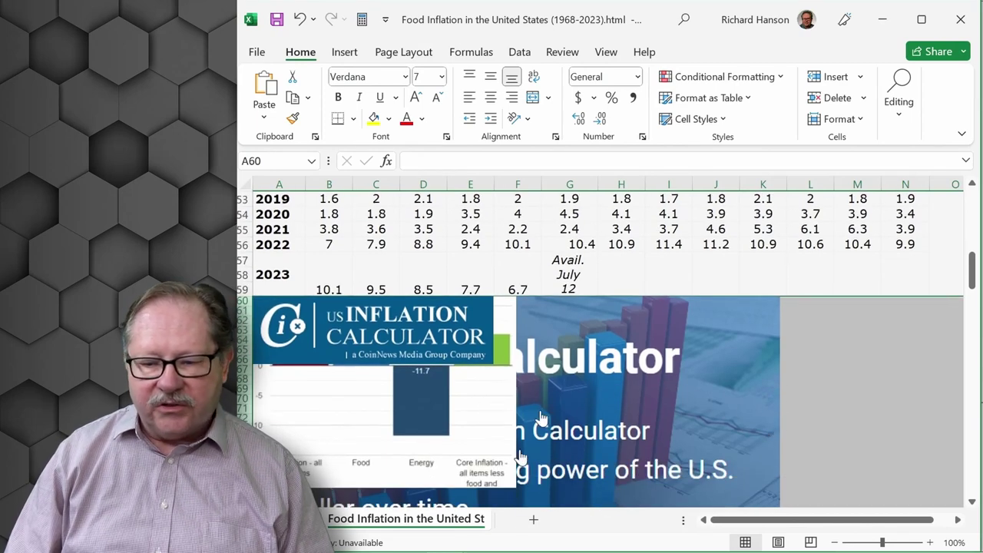
scroll(865, 428, down, 3)
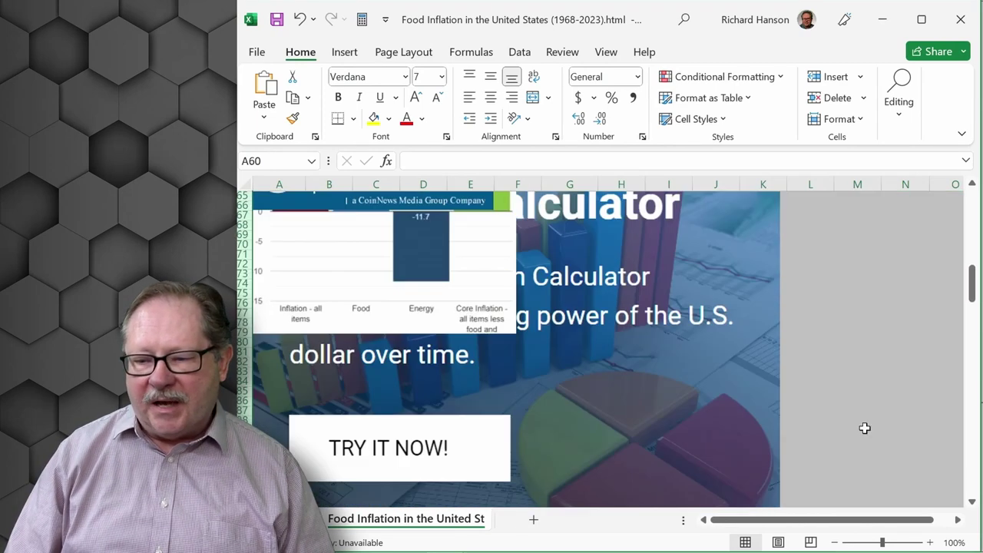
scroll(865, 428, up, 6)
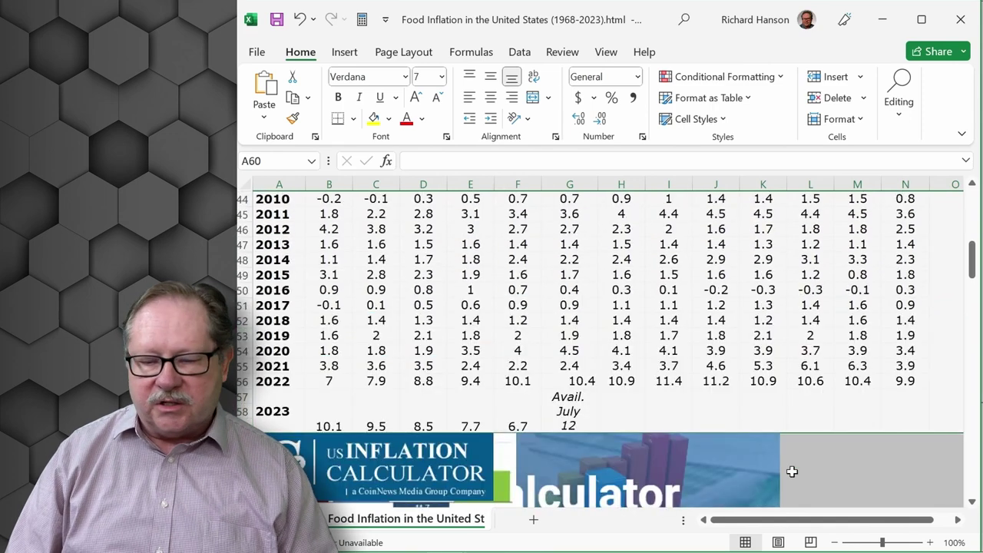
click(564, 397)
drag(564, 395, 566, 424)
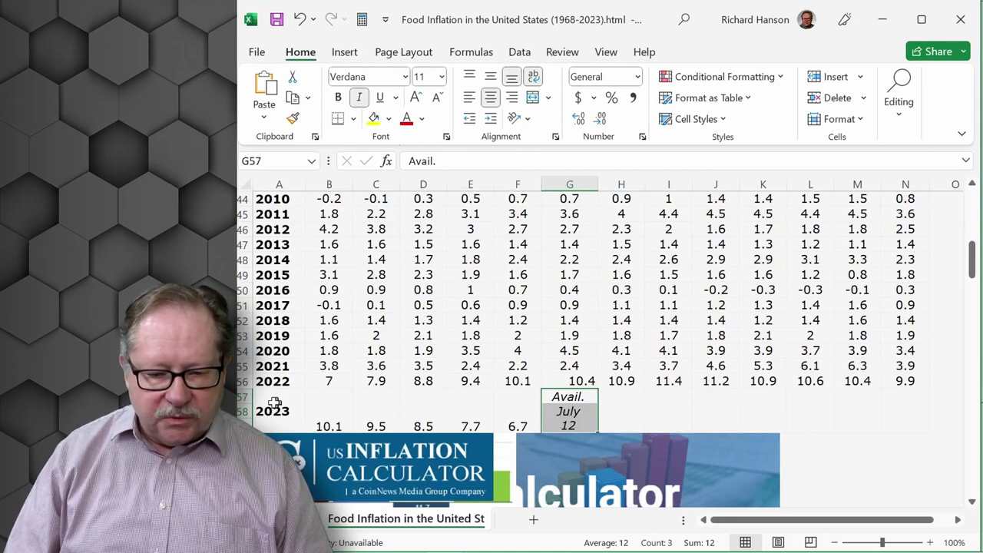
drag(244, 396, 244, 418)
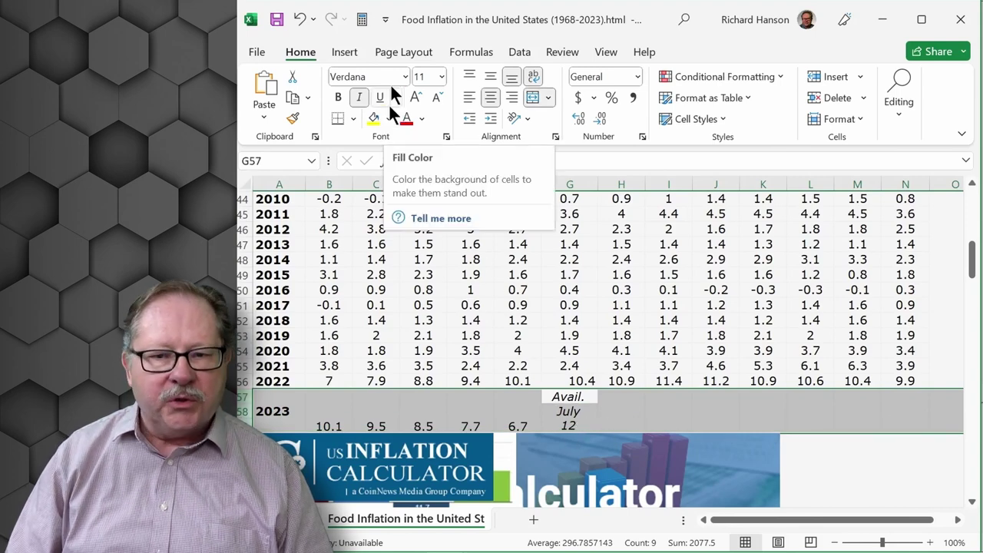
click(404, 53)
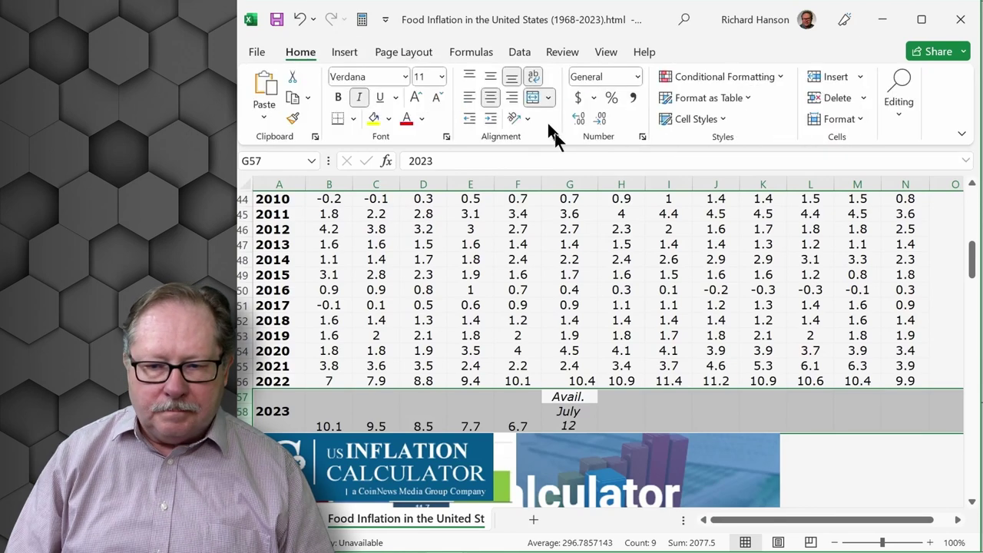
click(554, 134)
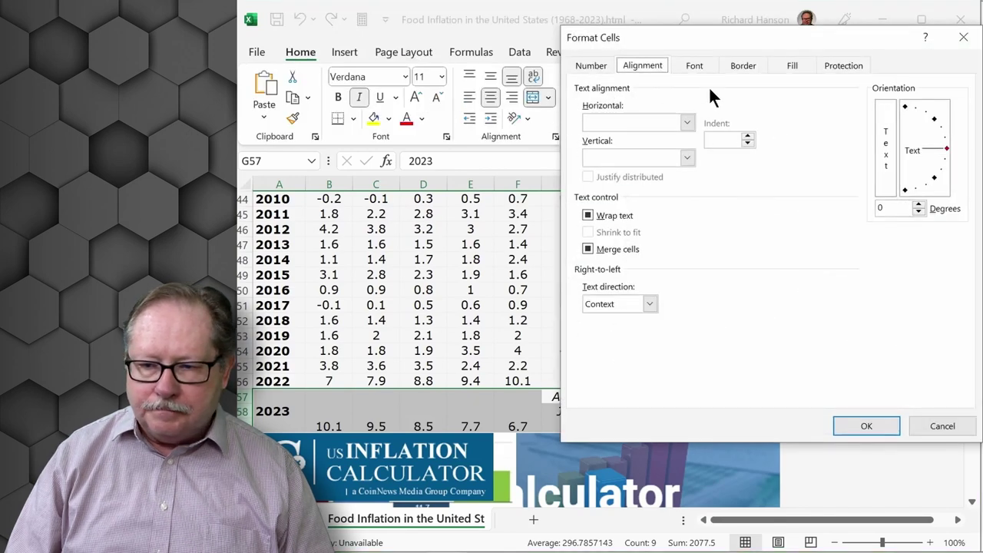
click(589, 249)
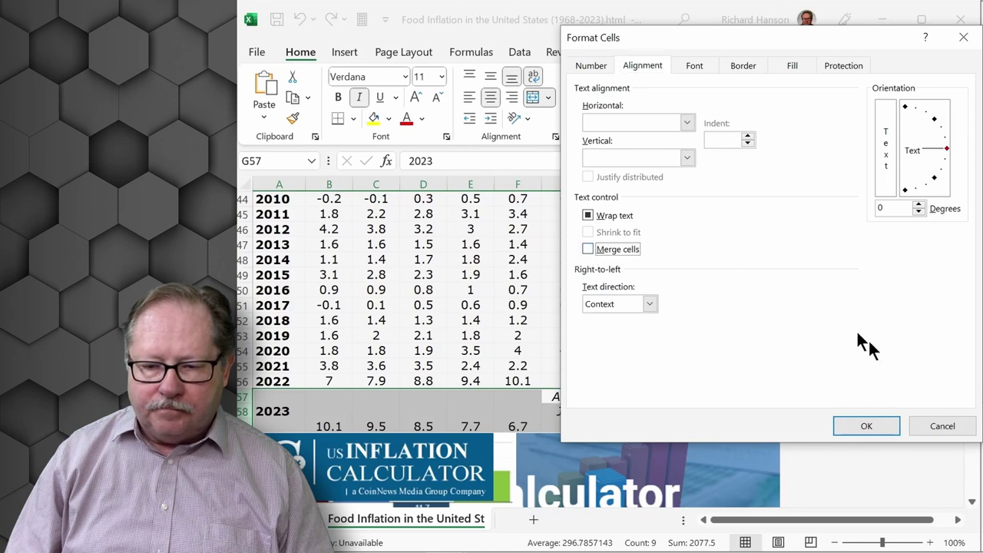
click(864, 430)
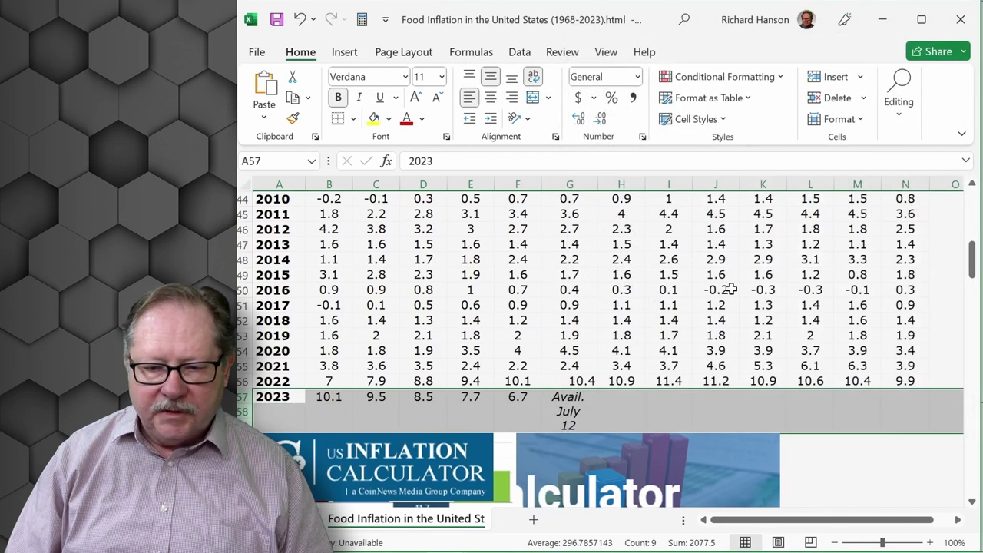
Delete the leftover rows 58 and 59 below the 2023 data and clear the Avail. text from cell G57
click(262, 410)
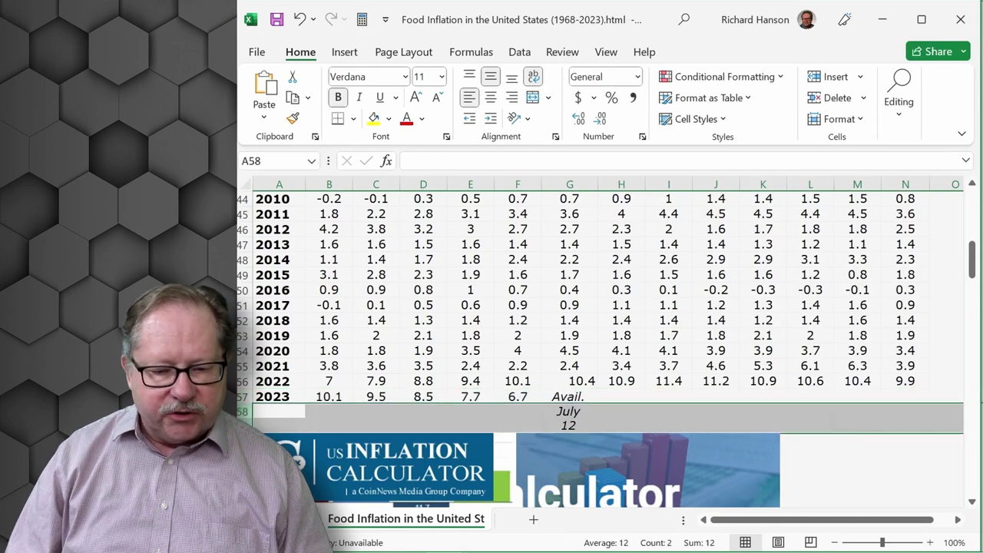
right_click(242, 412)
click(306, 290)
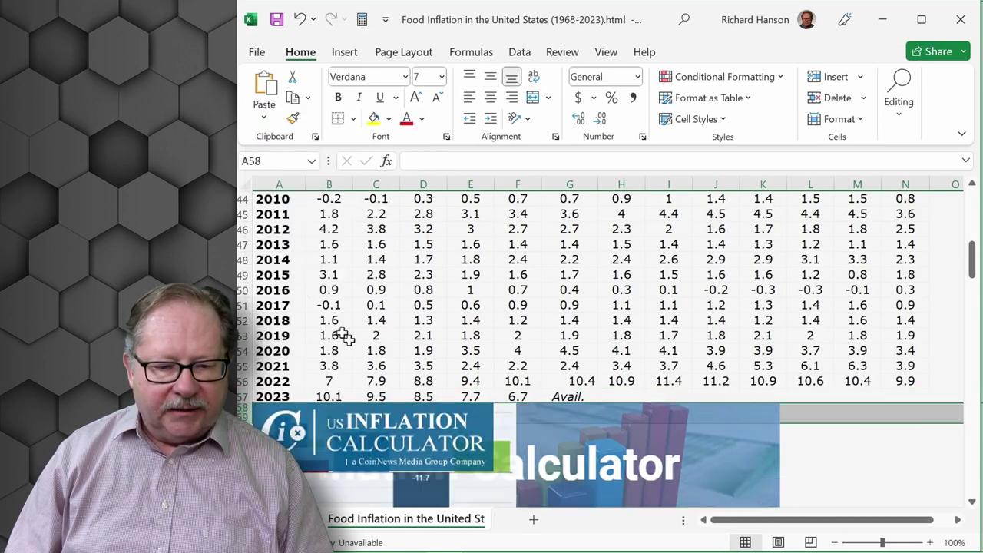
click(576, 397)
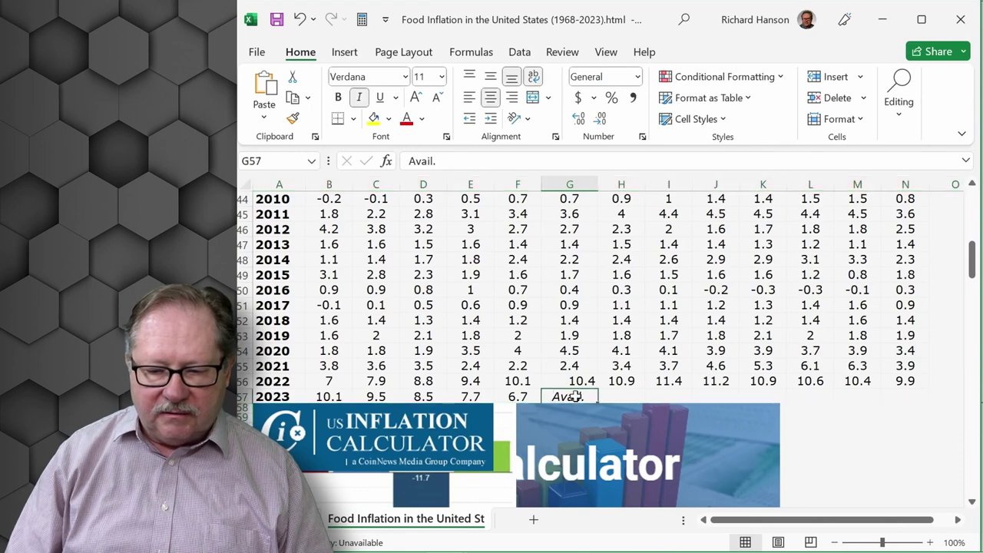
key(Delete)
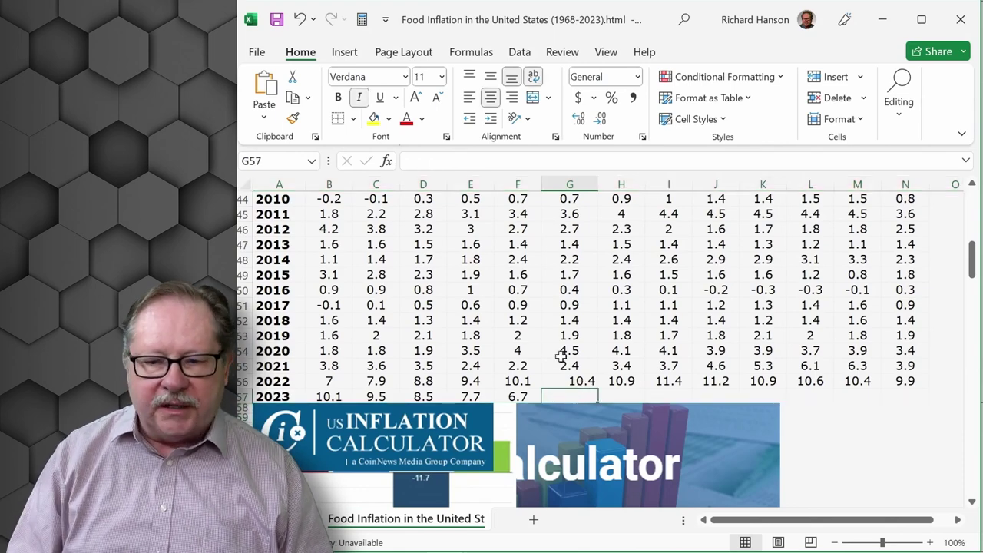
Remove the link from the large inflation calculator advertisement picture below the table and delete the picture
scroll(561, 355, up, 6)
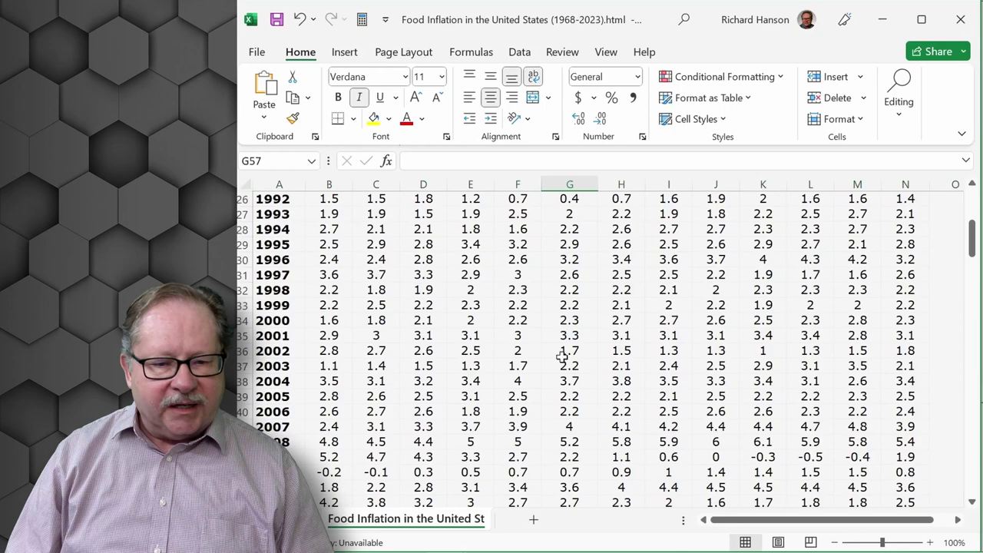
scroll(561, 357, down, 8)
scroll(561, 357, up, 14)
scroll(561, 358, down, 10)
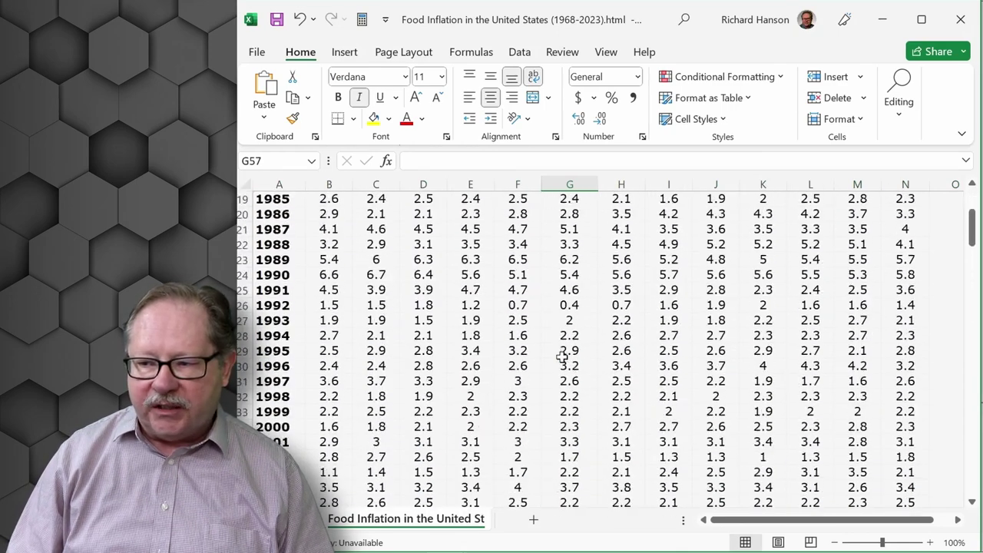
scroll(561, 356, down, 13)
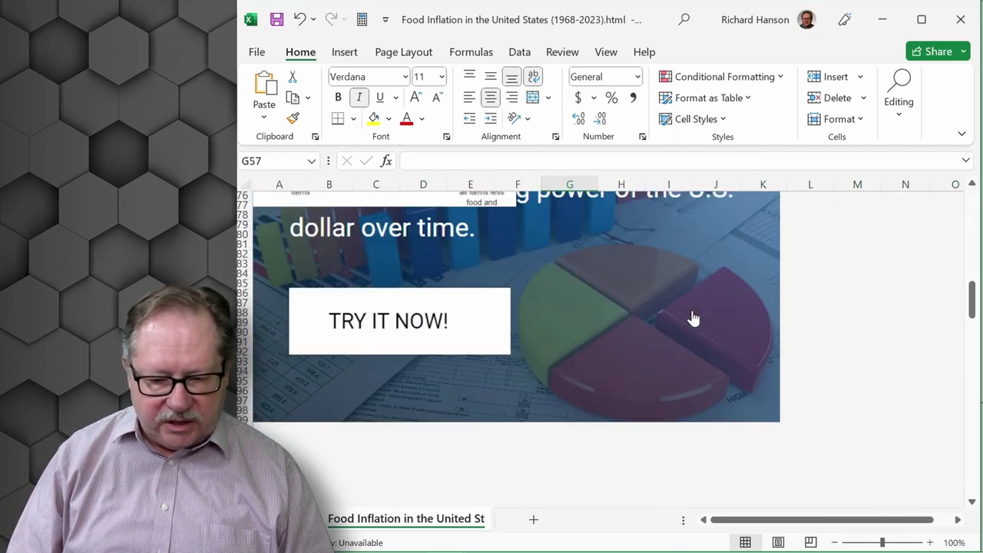
right_click(559, 371)
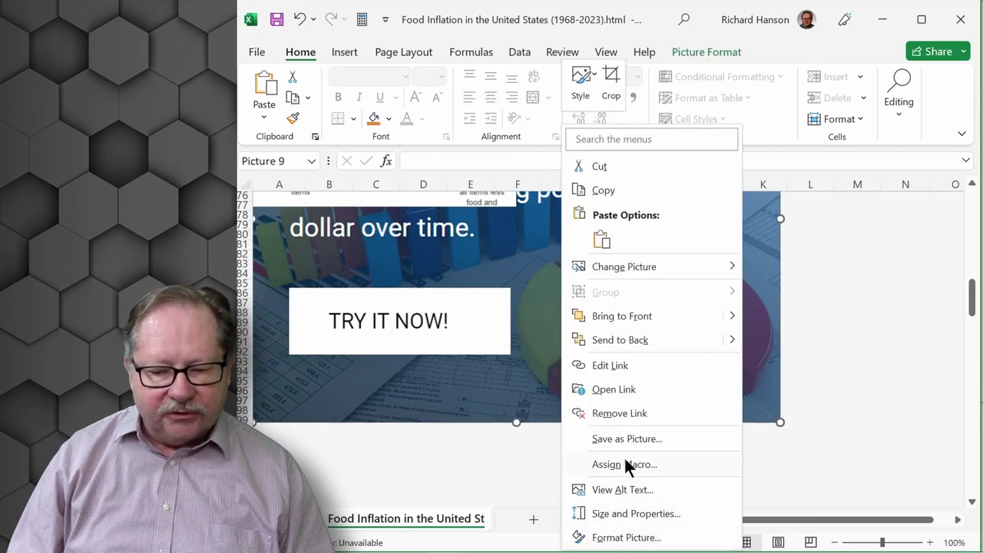
click(615, 413)
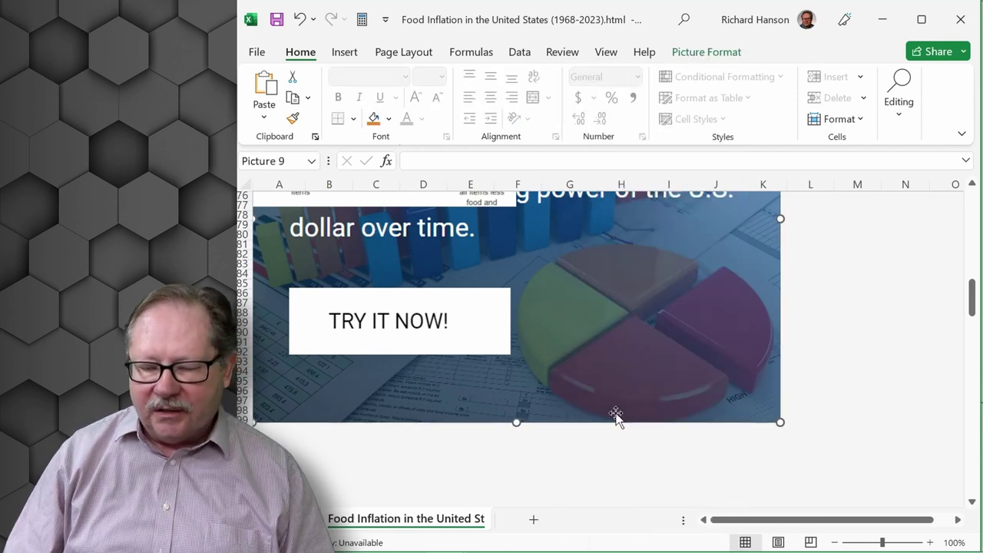
key(Delete)
scroll(538, 396, up, 10)
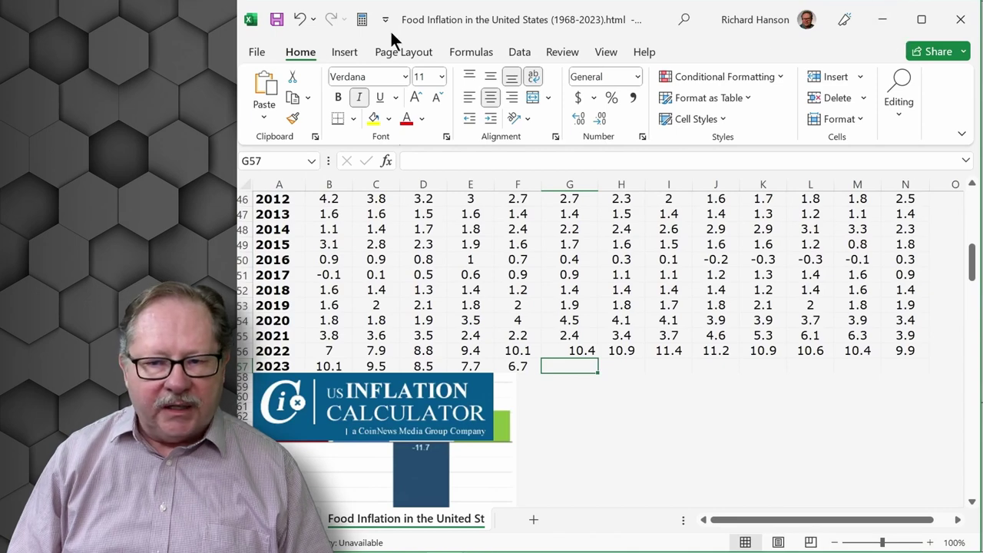
Save the cleaned page as Excel Workbook Food Inflation in the United States (1968-2023).xlsx in the Importing Web Data into Access folder and close both workbooks
click(250, 21)
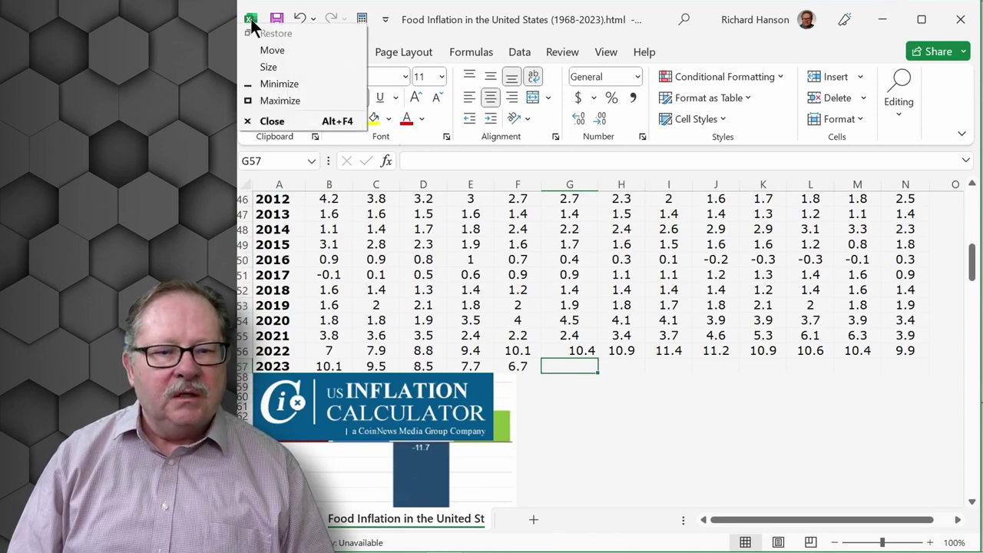
click(251, 21)
click(276, 17)
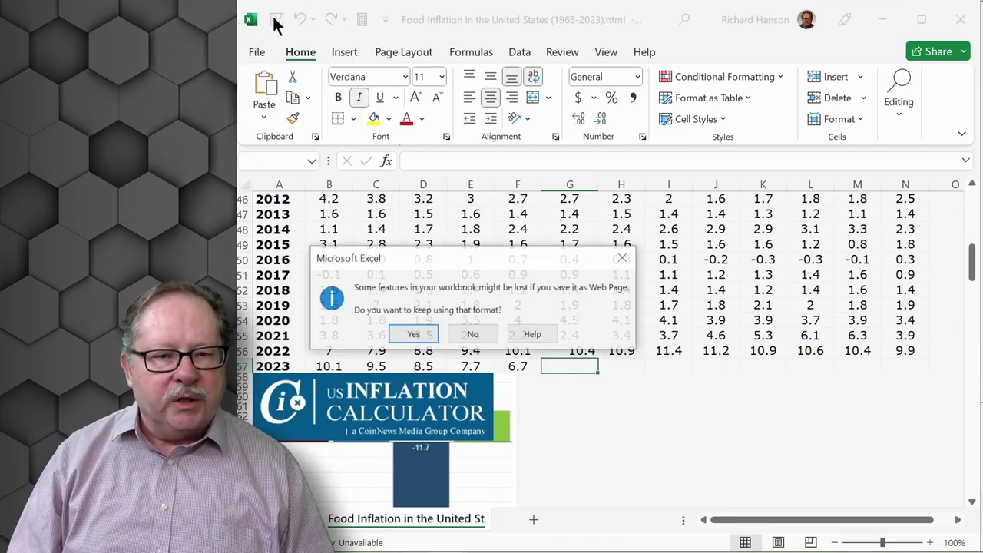
click(472, 335)
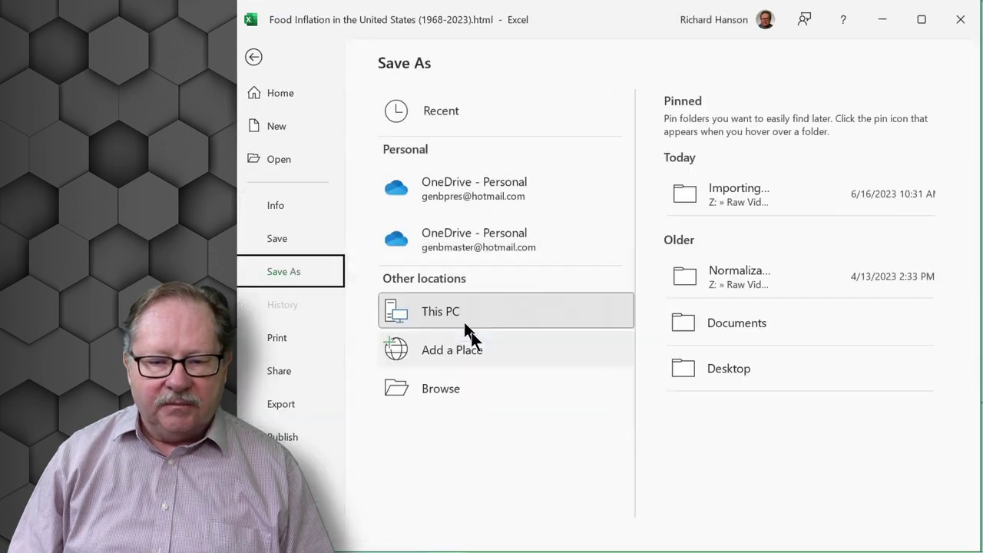
click(441, 389)
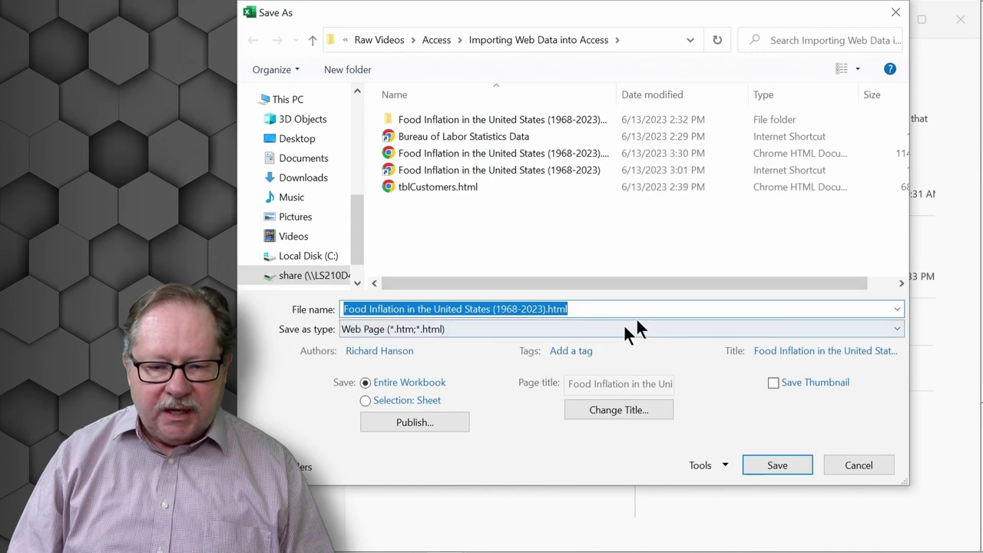
click(592, 329)
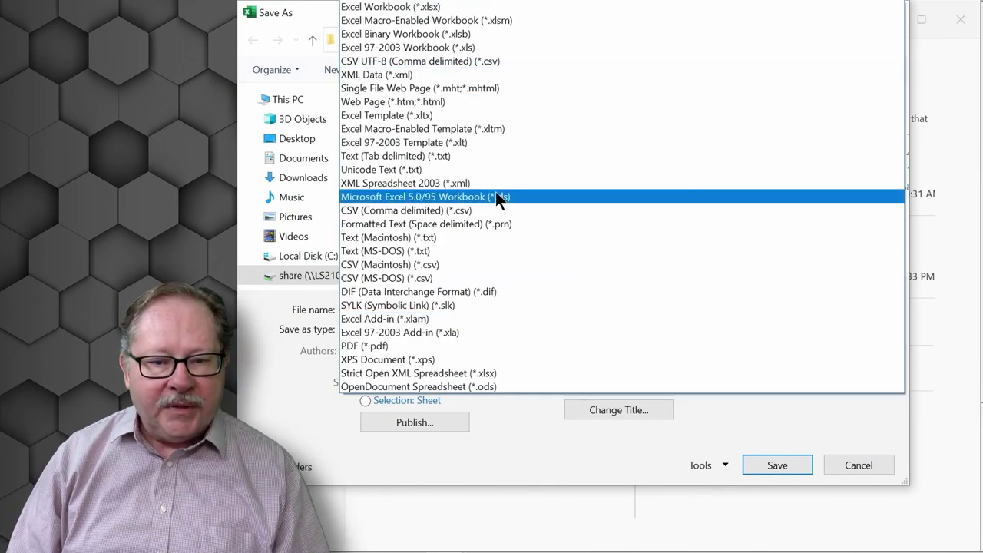
click(483, 7)
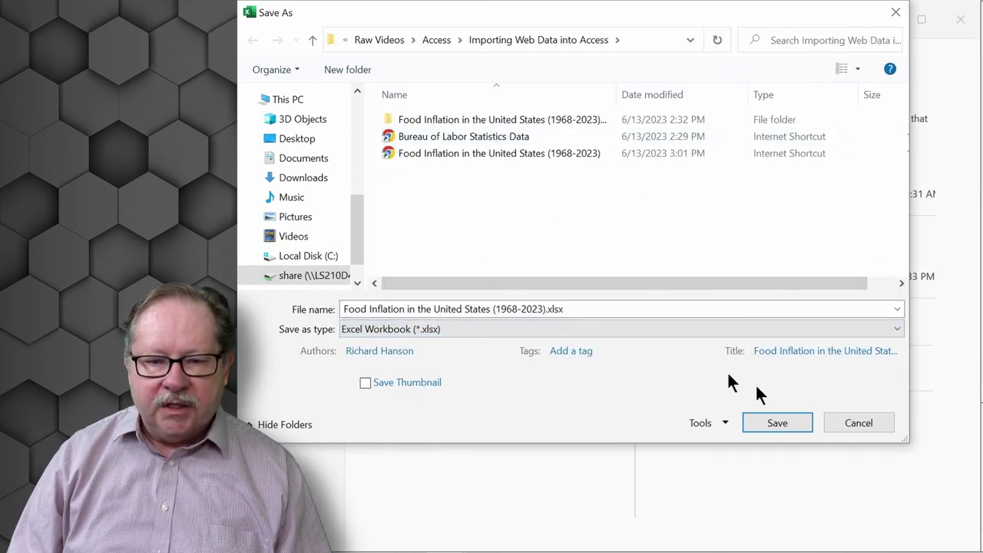
click(777, 422)
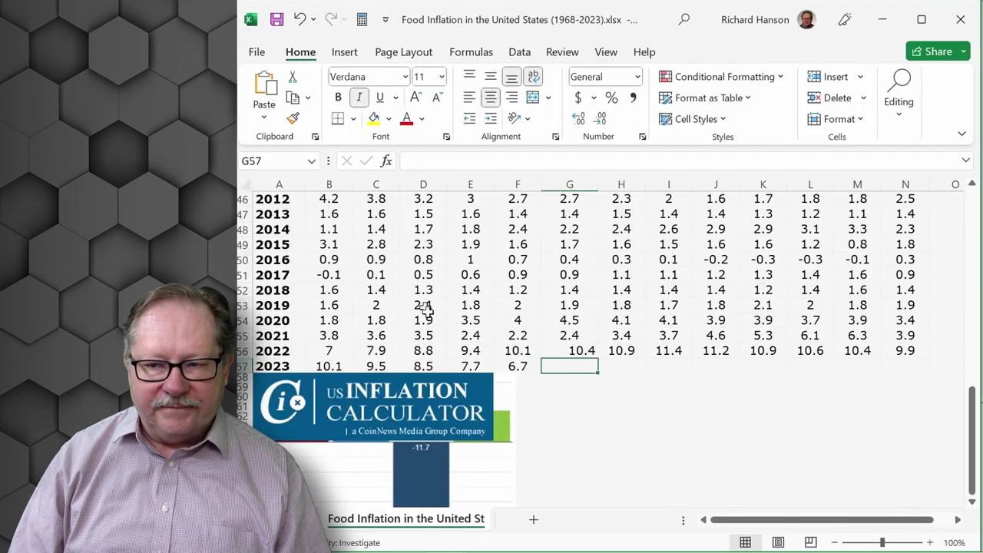
click(959, 20)
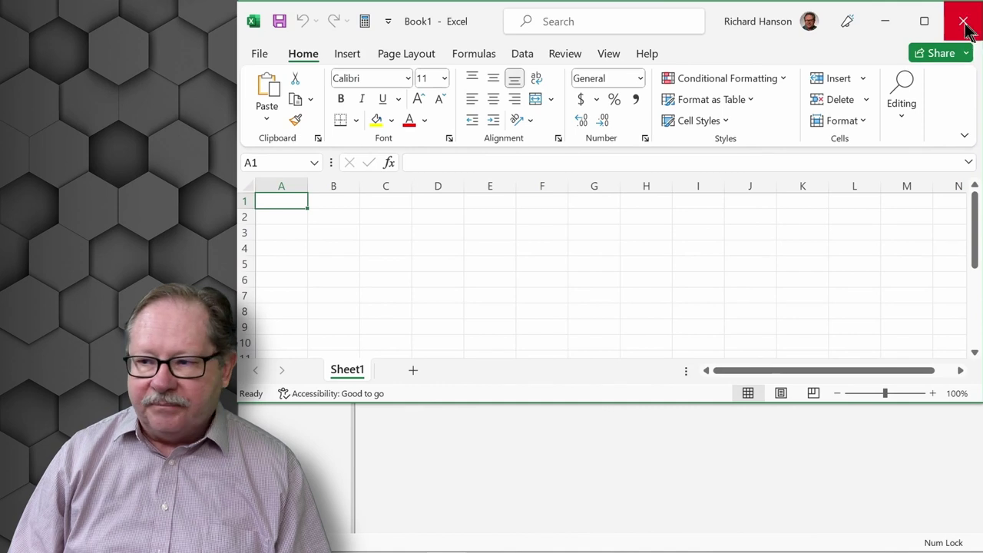
click(963, 21)
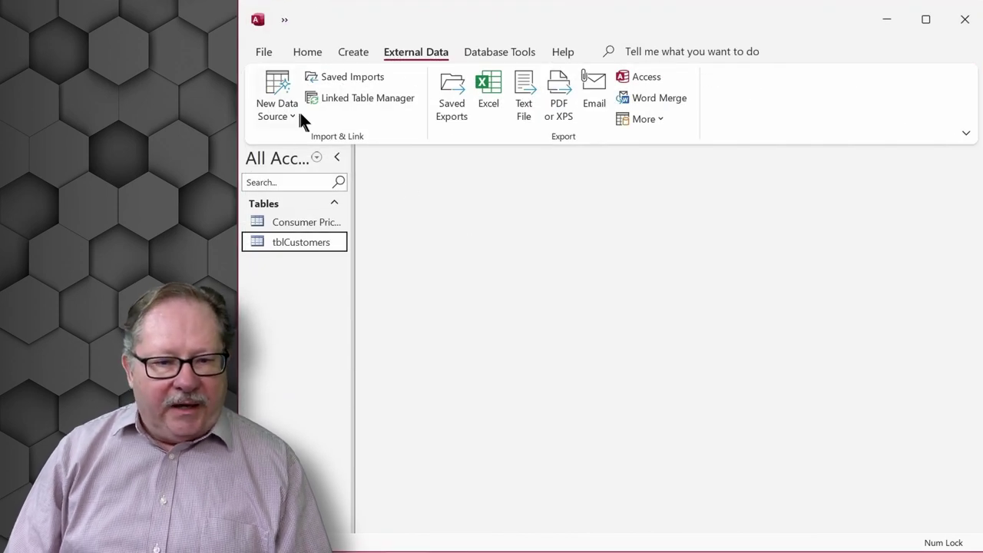
In Access, start importing the Excel file Food Inflation in the United States (1968-2023).xlsx into a new table and review the previewed rows
click(281, 123)
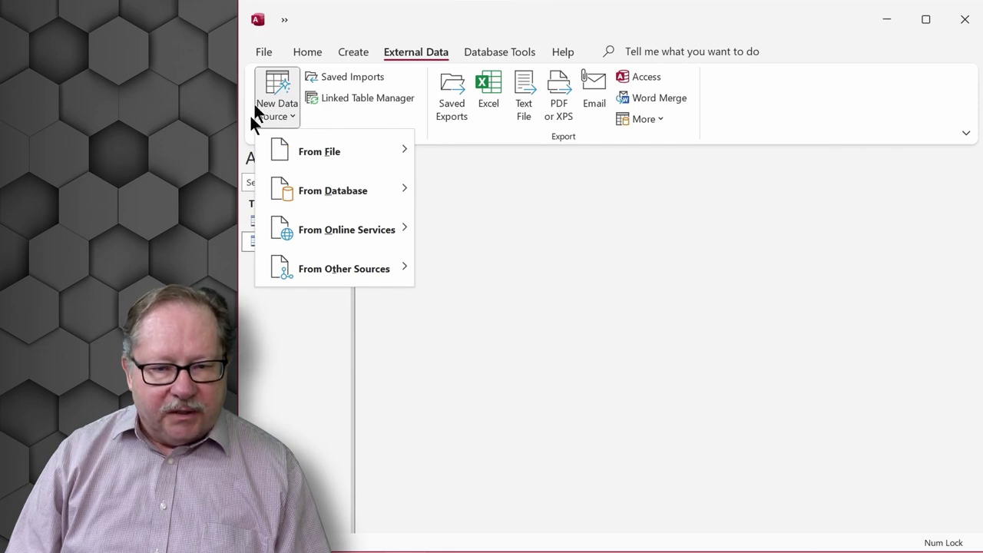
mouse_move(339, 160)
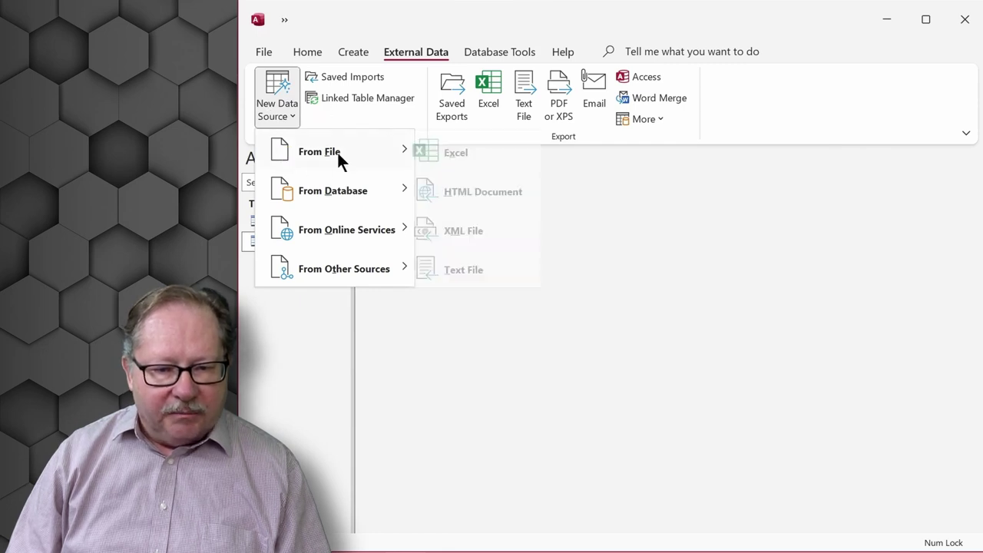
click(497, 154)
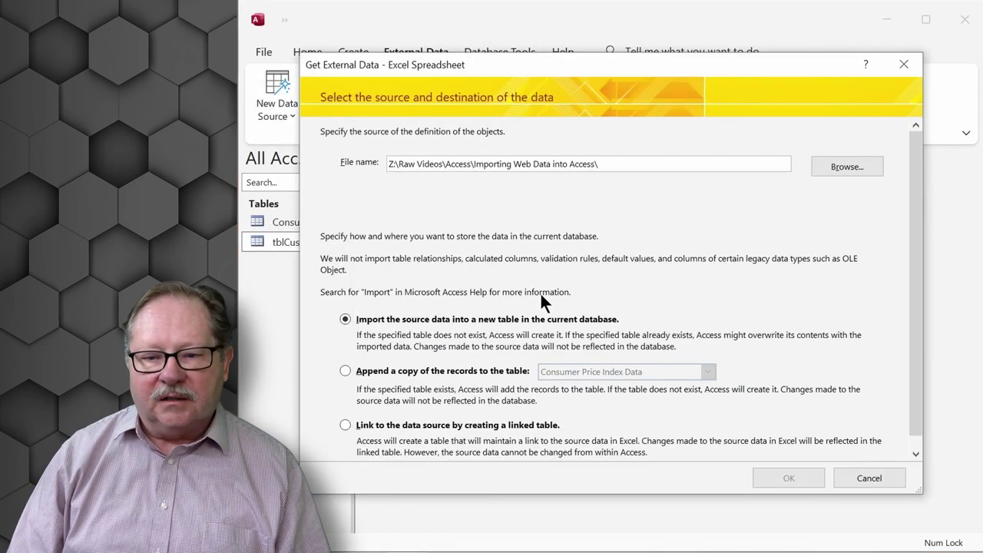
click(826, 165)
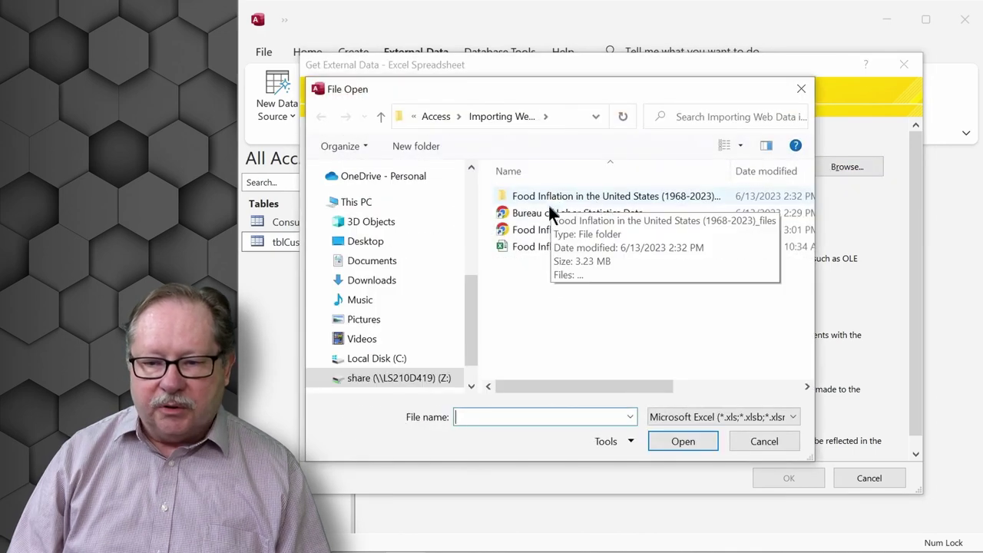
click(538, 246)
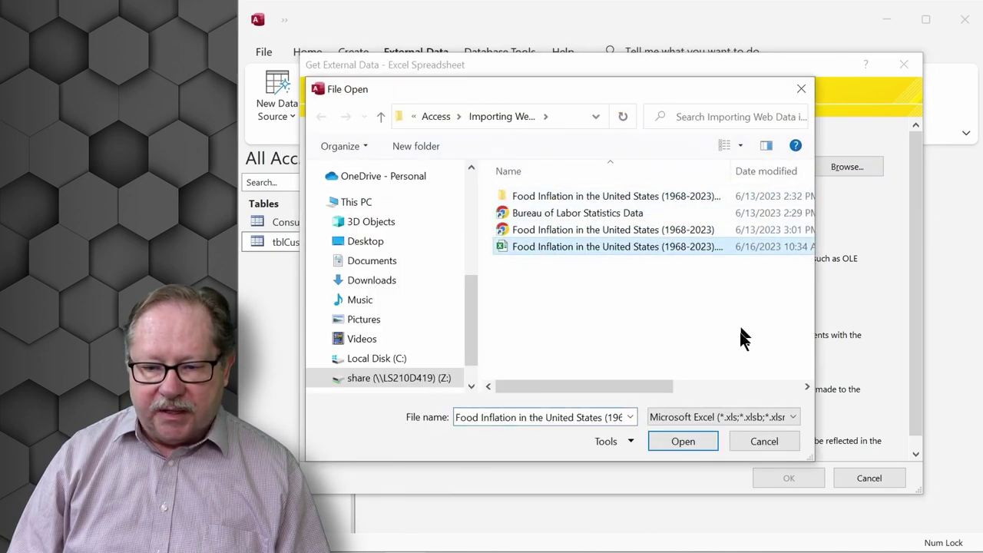
click(699, 444)
click(789, 477)
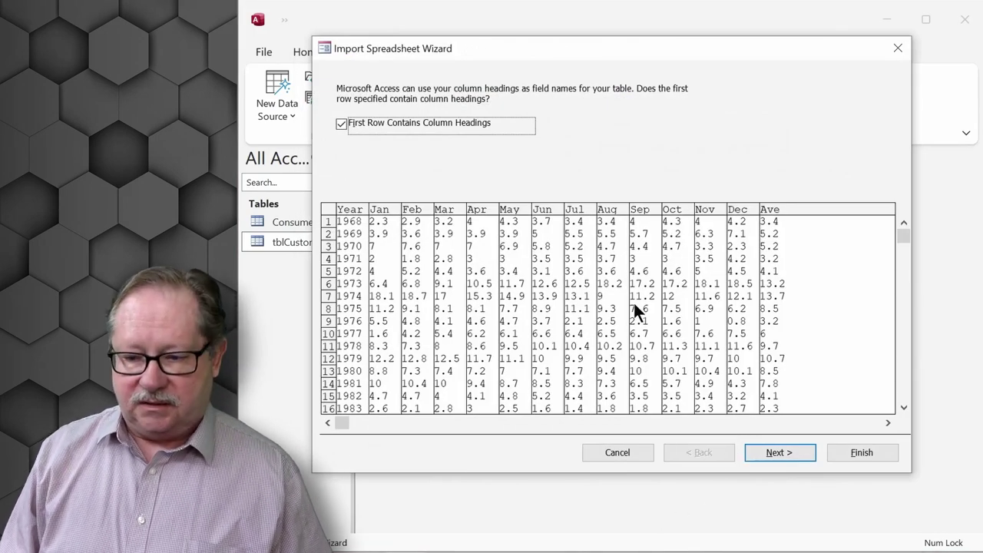
drag(901, 222, 911, 406)
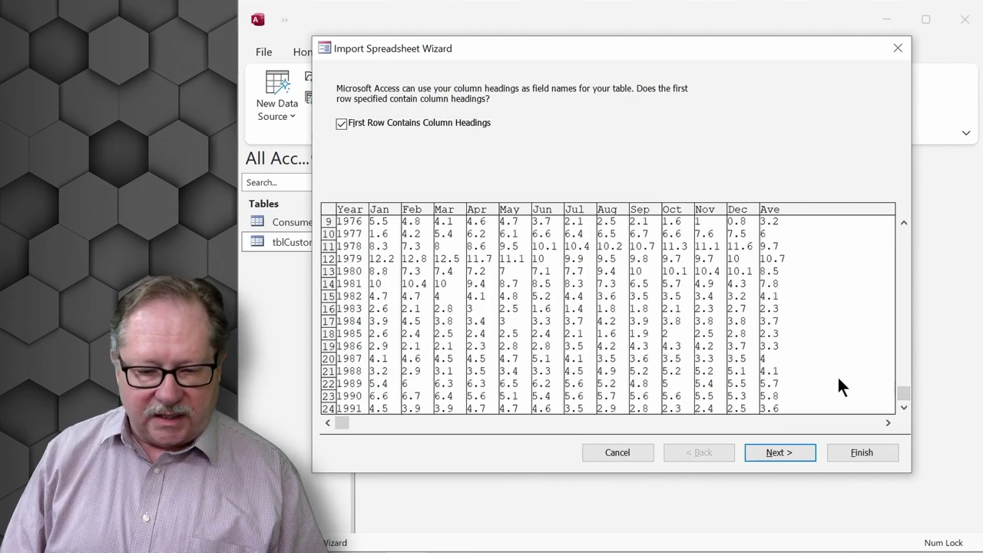
Finish the spreadsheet import with the first row as column headings and default field options, without saving the import steps
drag(900, 396, 899, 234)
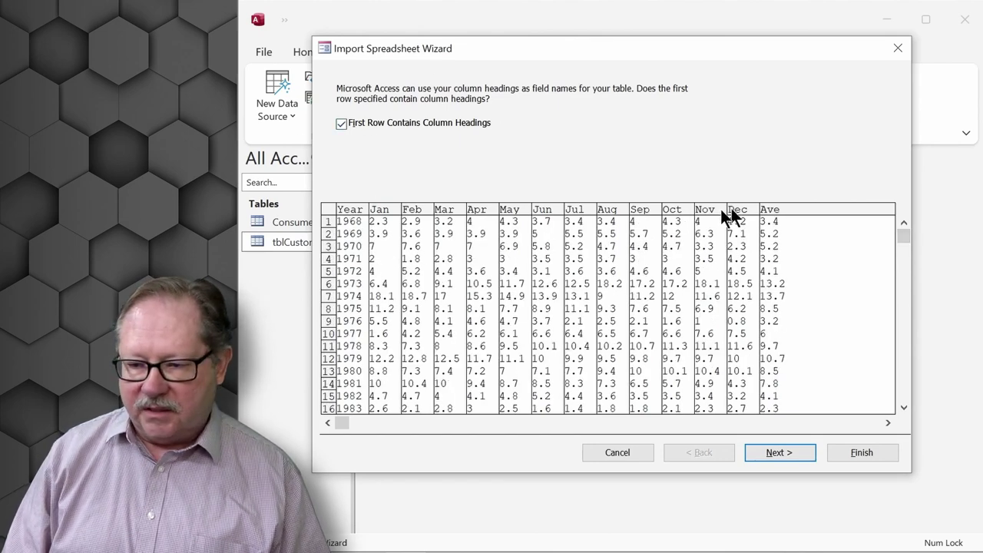
click(887, 422)
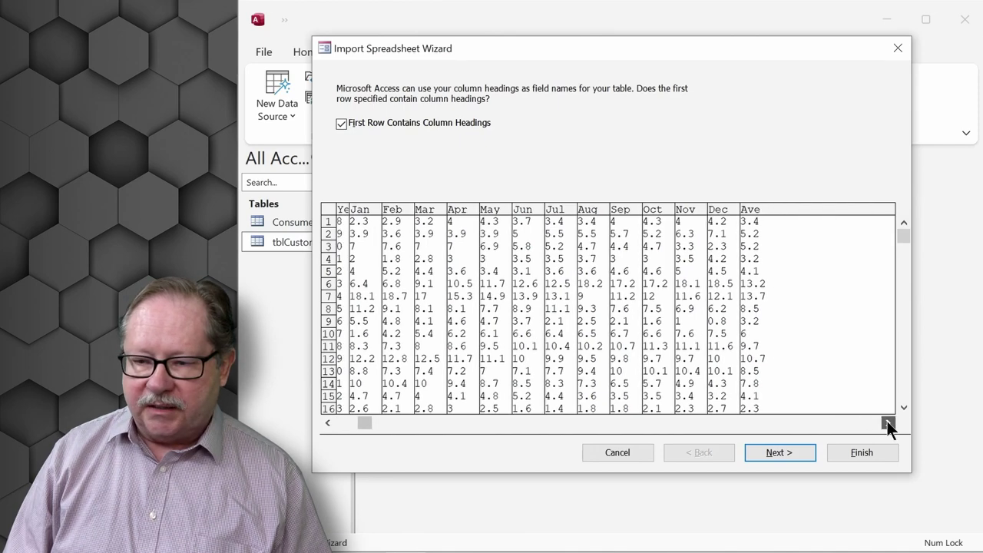
drag(887, 420, 622, 503)
click(780, 453)
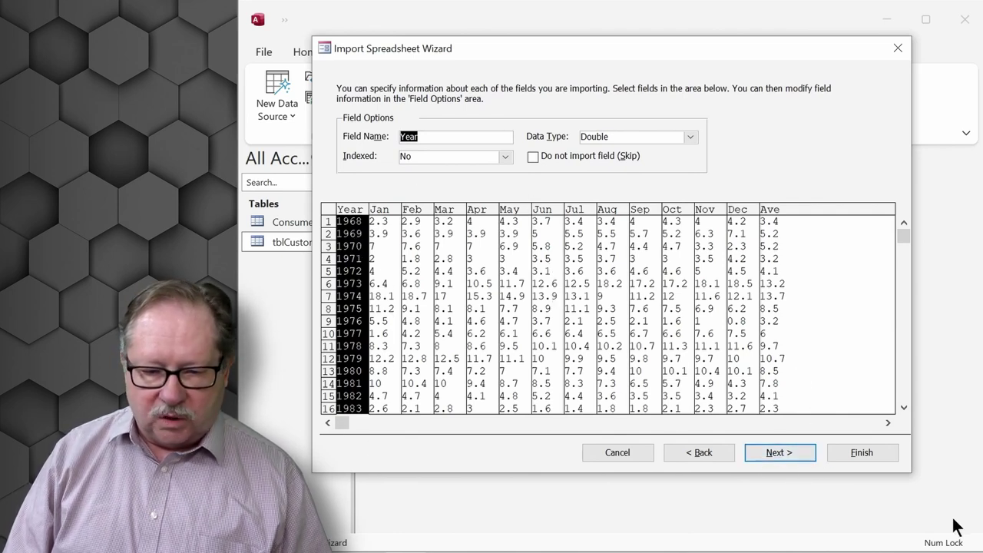
click(859, 453)
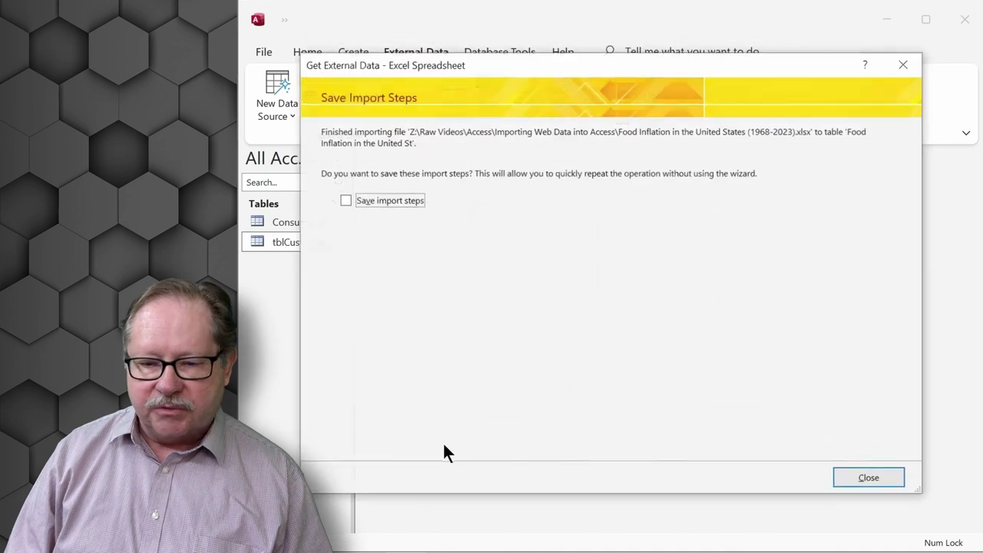
click(859, 475)
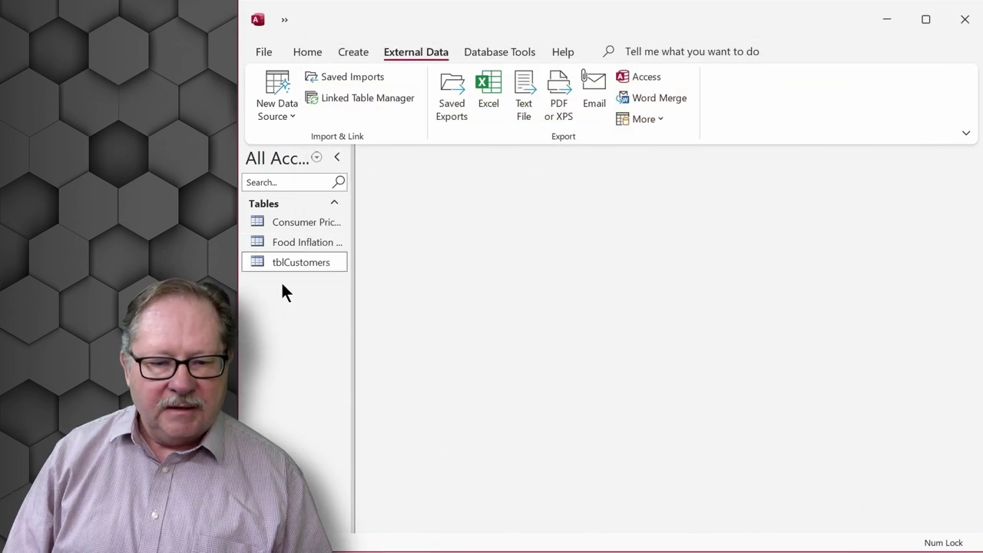
Open the imported Food Inflation table and check its records from the first year through the last
double_click(285, 241)
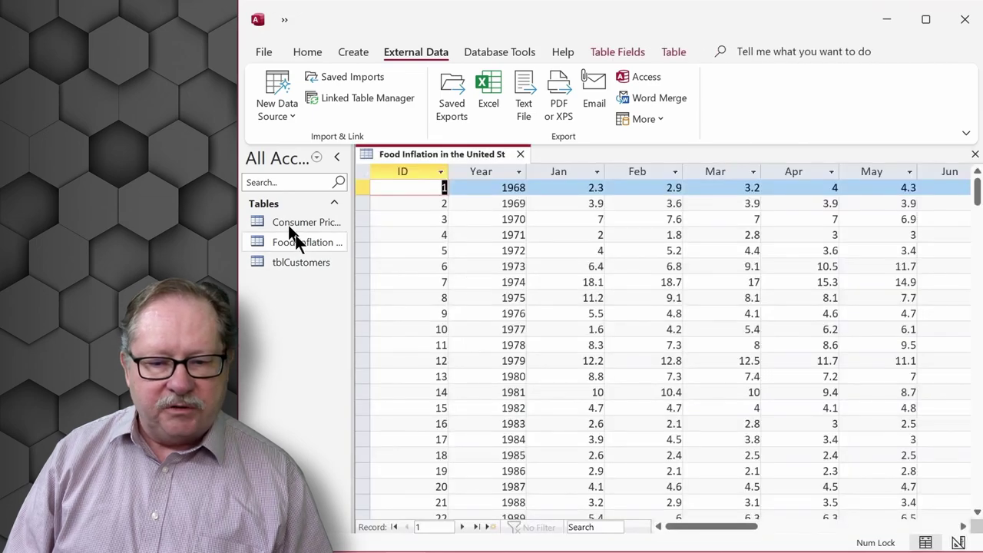
scroll(534, 303, down, 16)
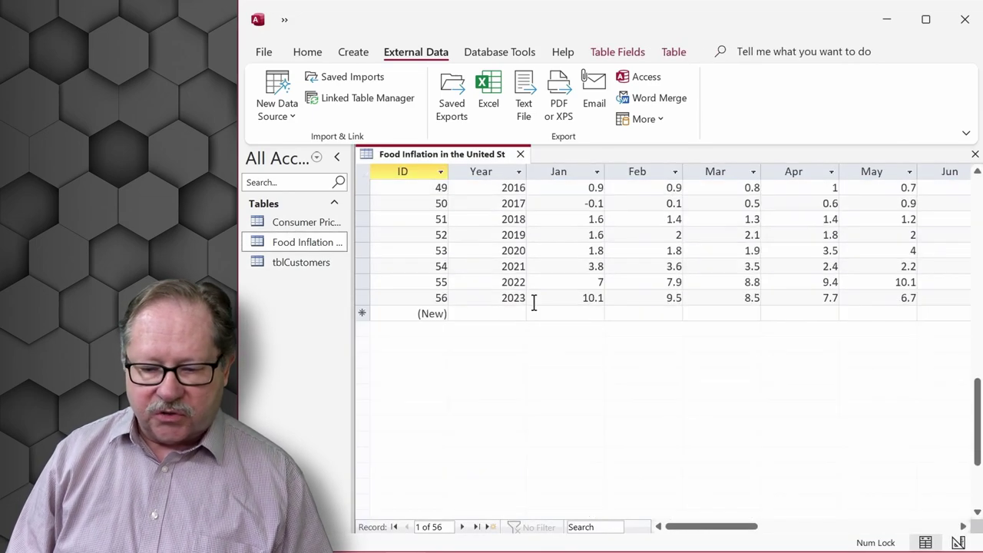
scroll(534, 304, up, 16)
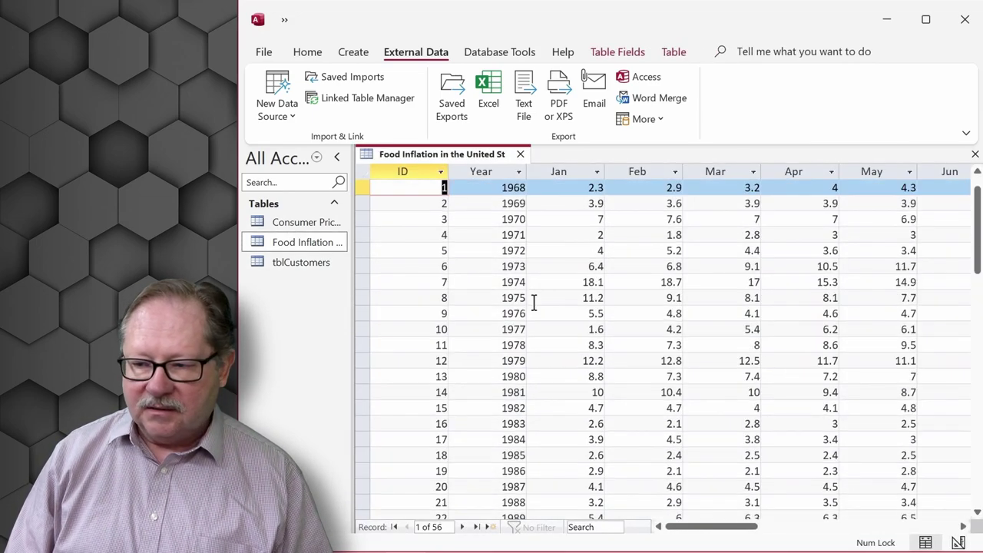